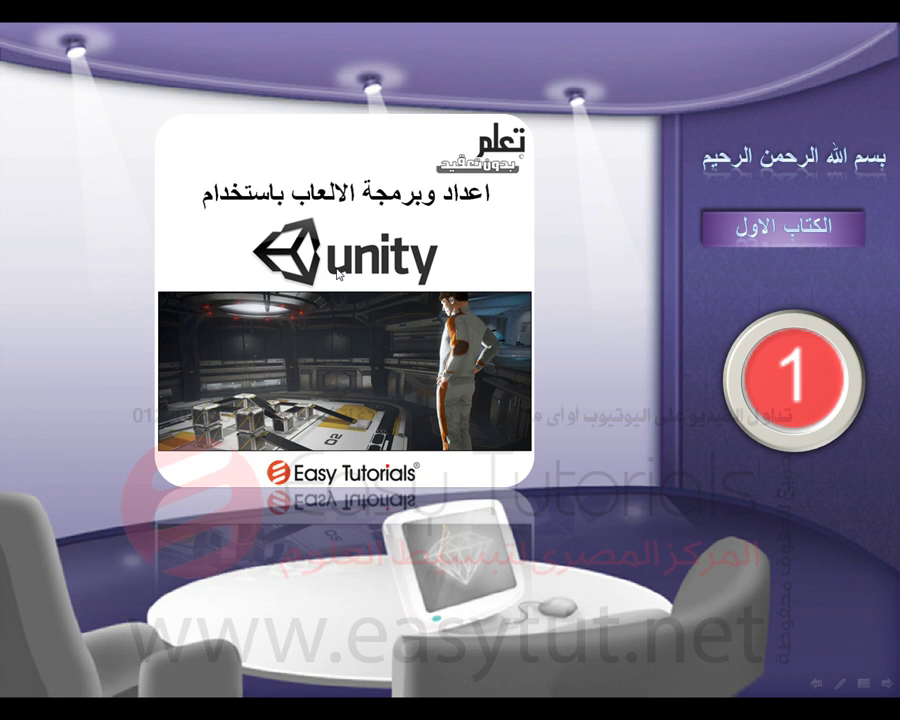
# - Switch away from the full-screen slideshow to PowerPoint's editing window with Win+Tab
pyautogui.press('super+Tab')
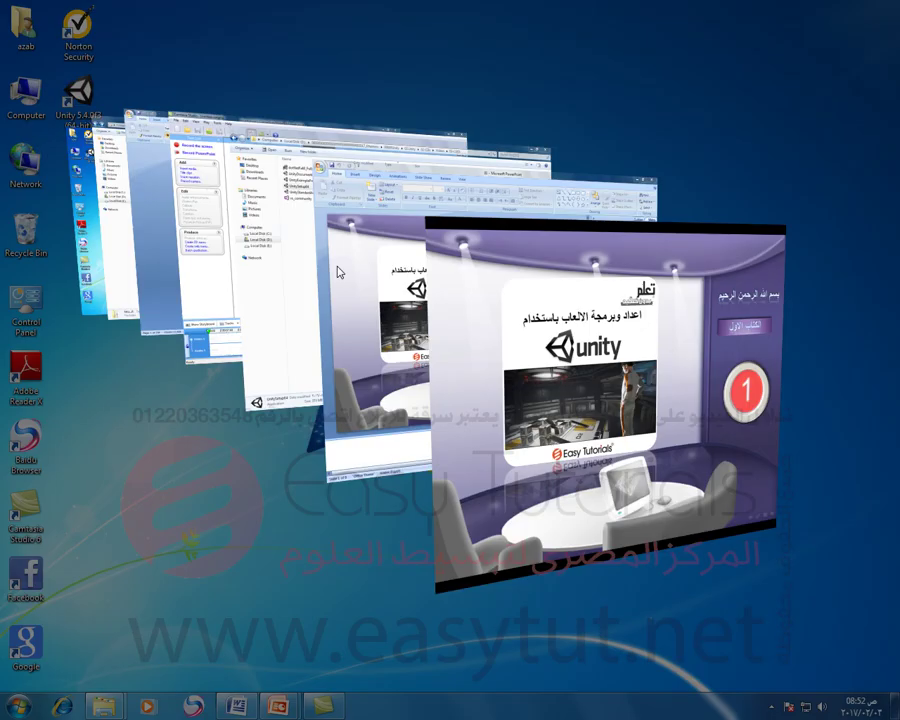
pyautogui.press('super+Tab')
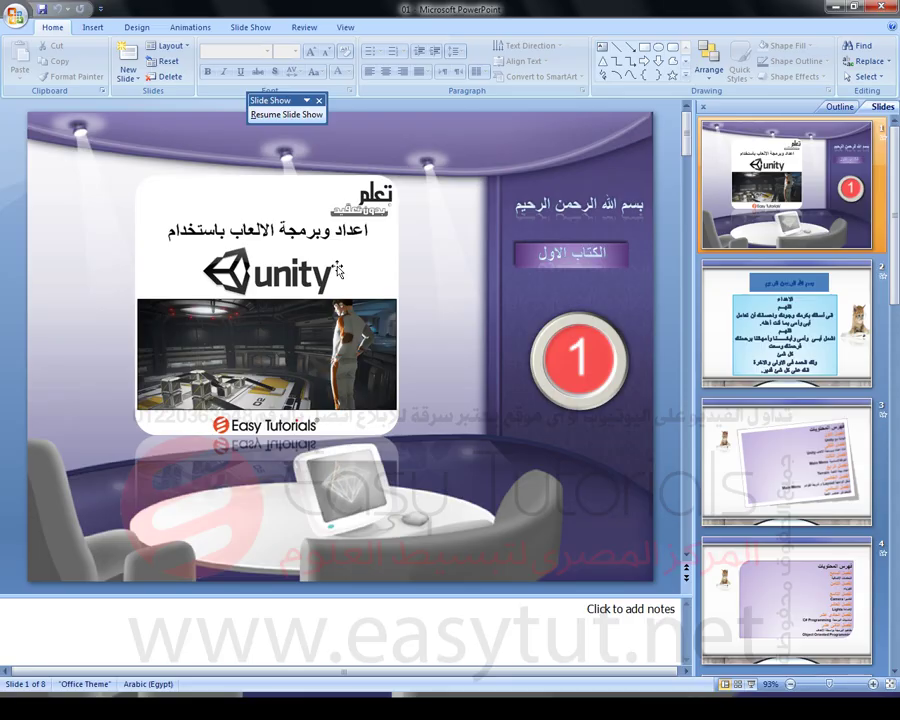
# - Switch to Explorer, open the 03-CD03 folder from Videos and select UnitySetup64
pyautogui.press('super+Tab')
pyautogui.press('super+Tab')
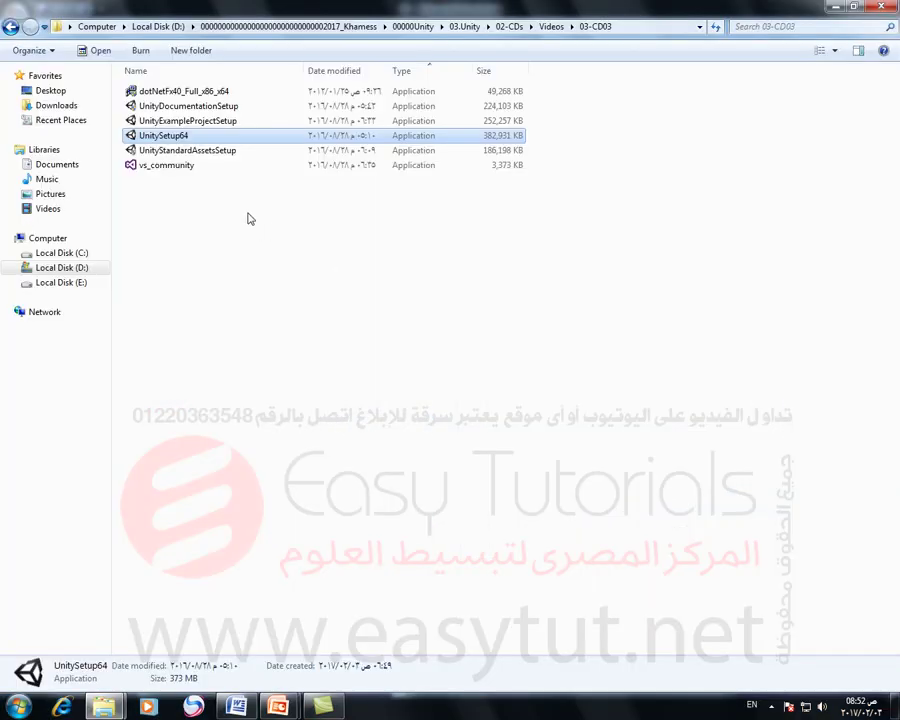
pyautogui.moveTo(205, 168)
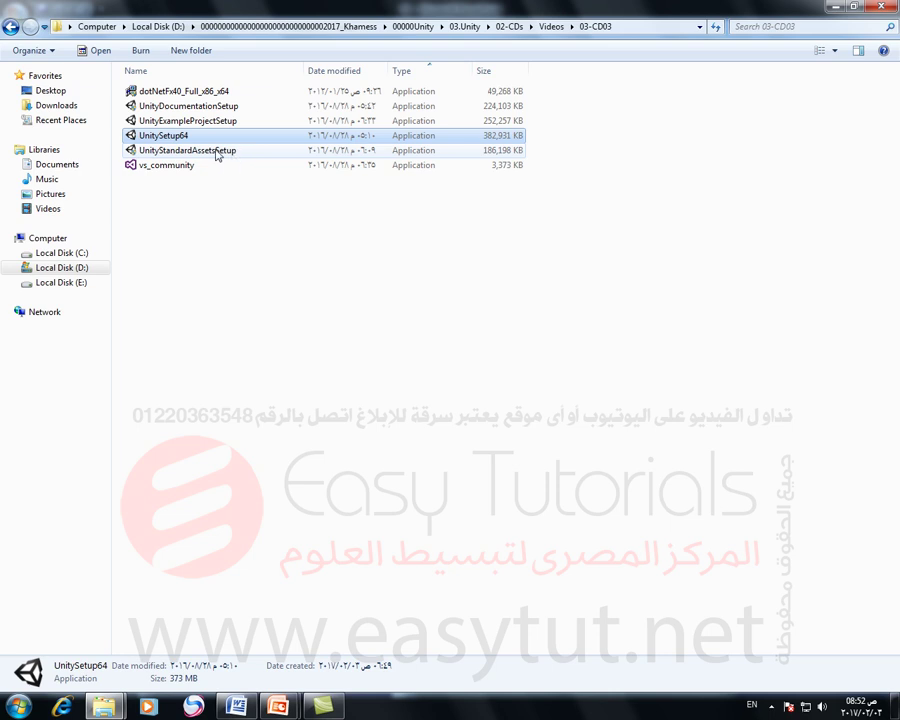
pyautogui.click(10, 27)
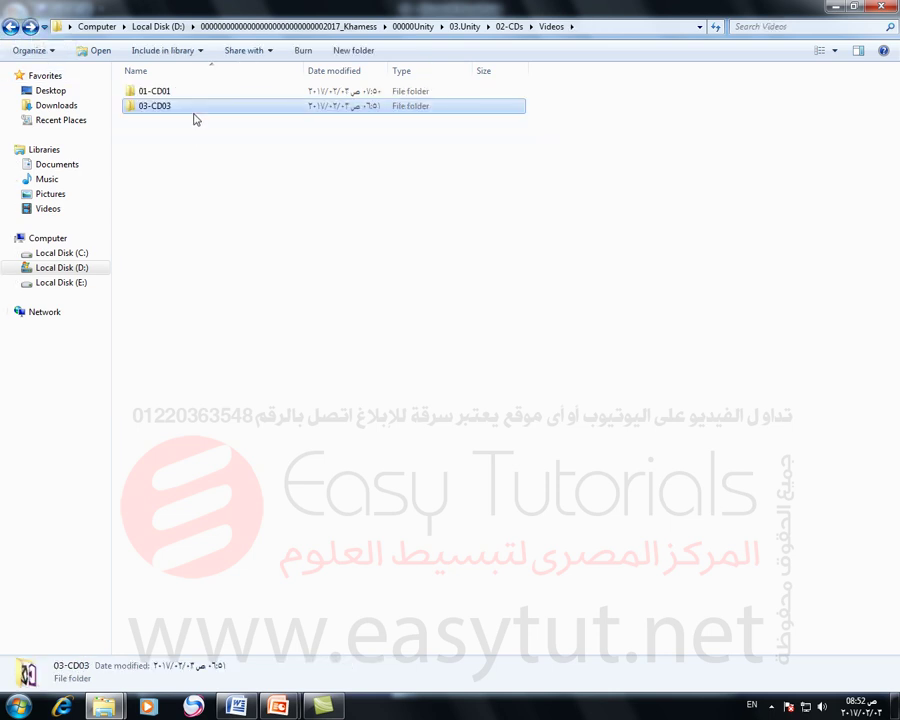
pyautogui.doubleClick(135, 106)
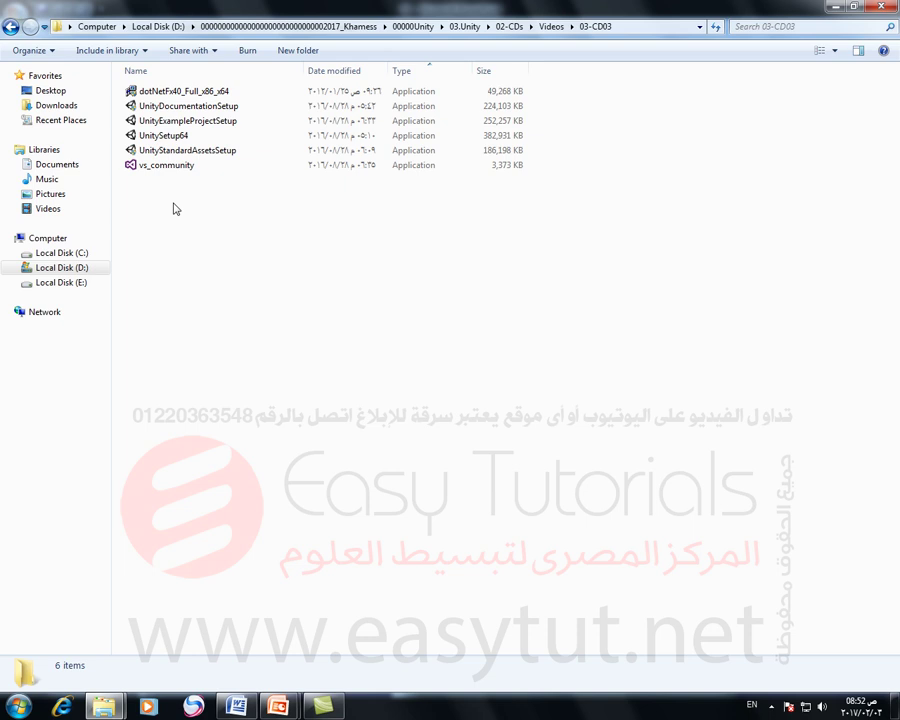
pyautogui.click(138, 137)
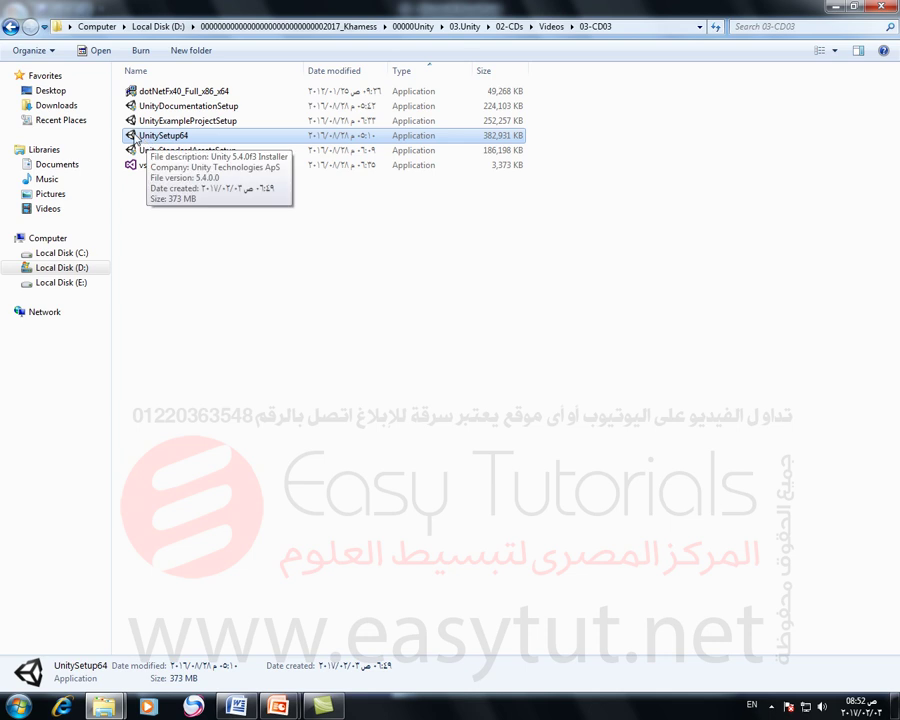
# - Run UnitySetup64, accept the licence, keep Unity and MonoDevelop, and install to D:\Program Files\Unity
pyautogui.doubleClick(135, 141)
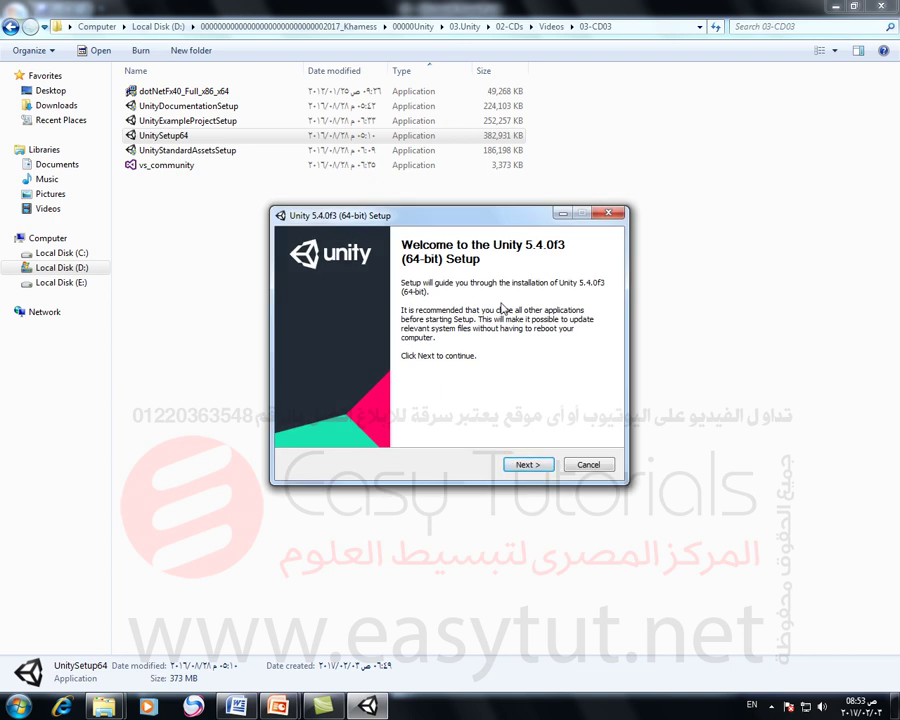
pyautogui.click(541, 470)
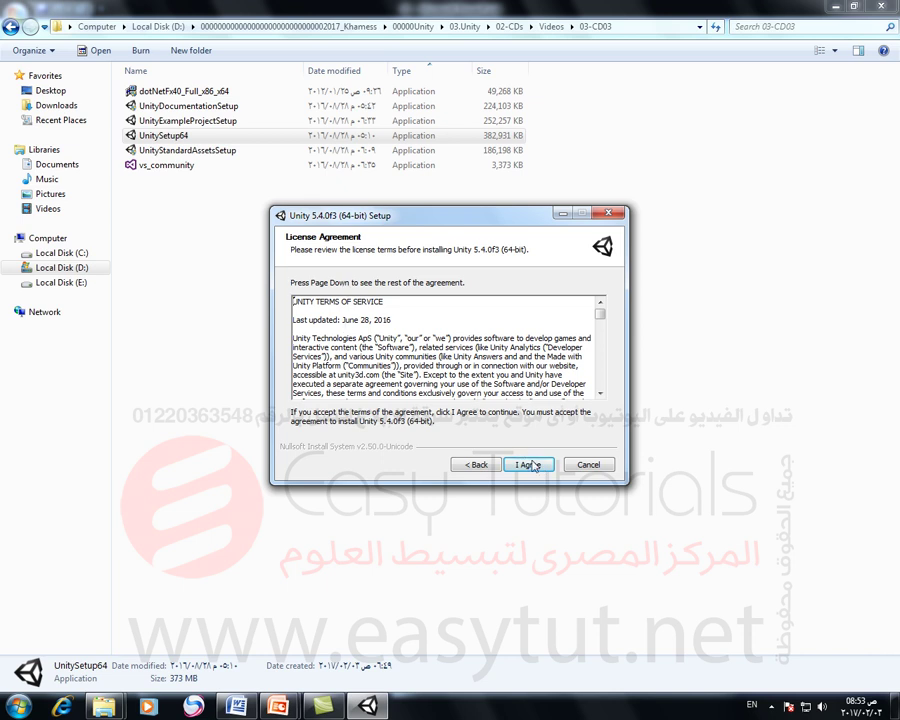
pyautogui.click(530, 466)
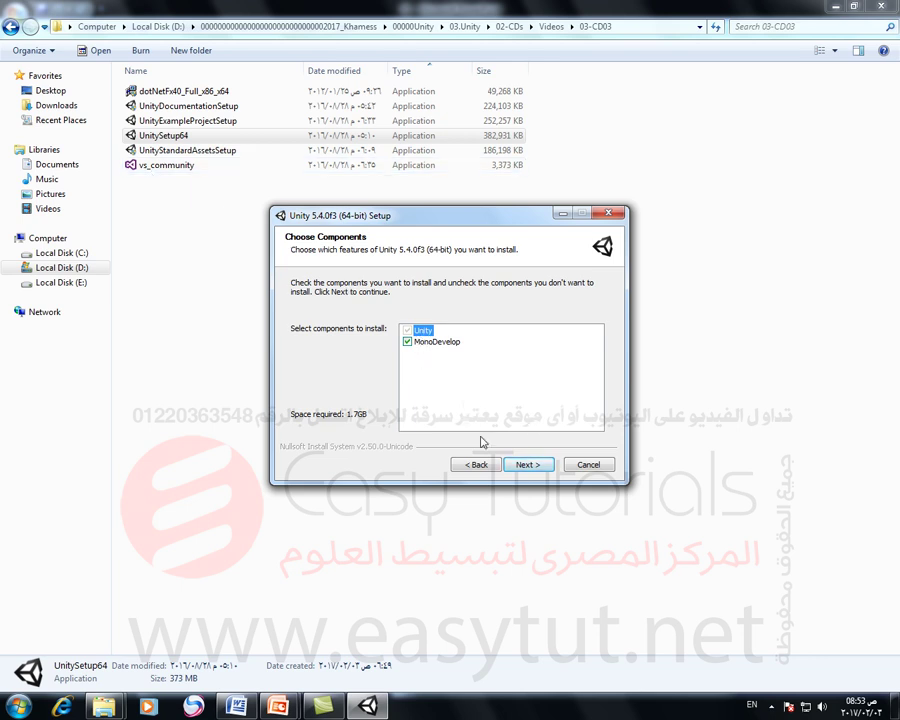
pyautogui.click(525, 464)
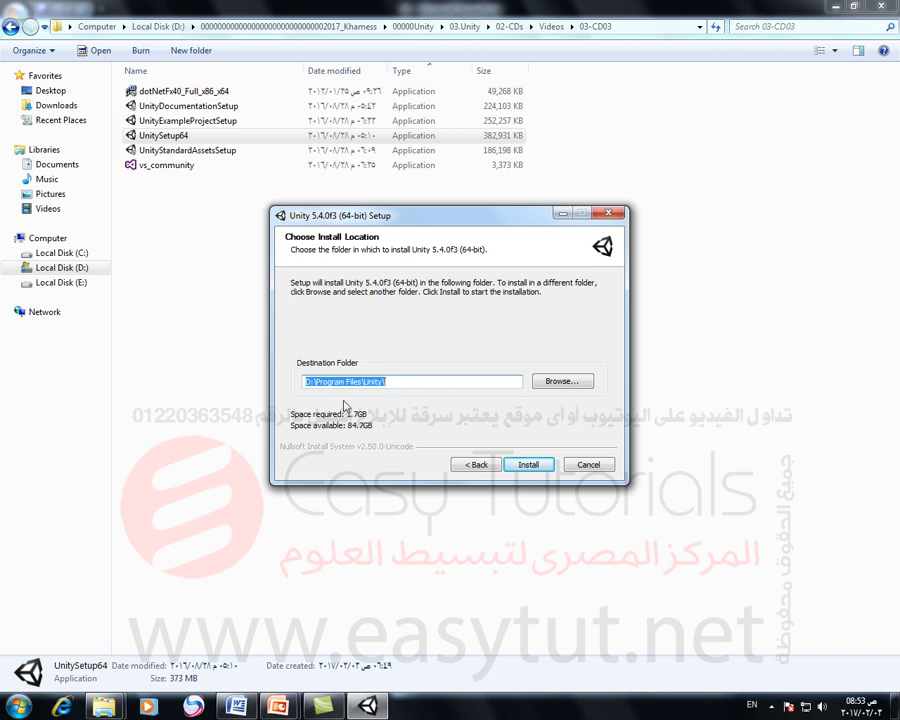
pyautogui.click(527, 465)
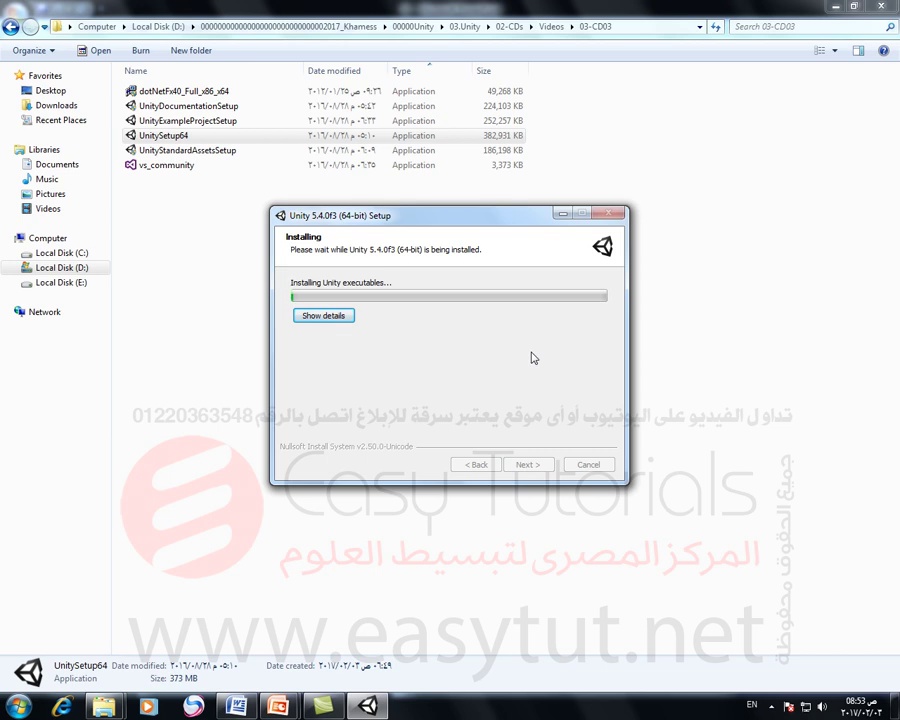
# - Bring the Word book forward and page down toward the installer walkthrough
pyautogui.click(240, 708)
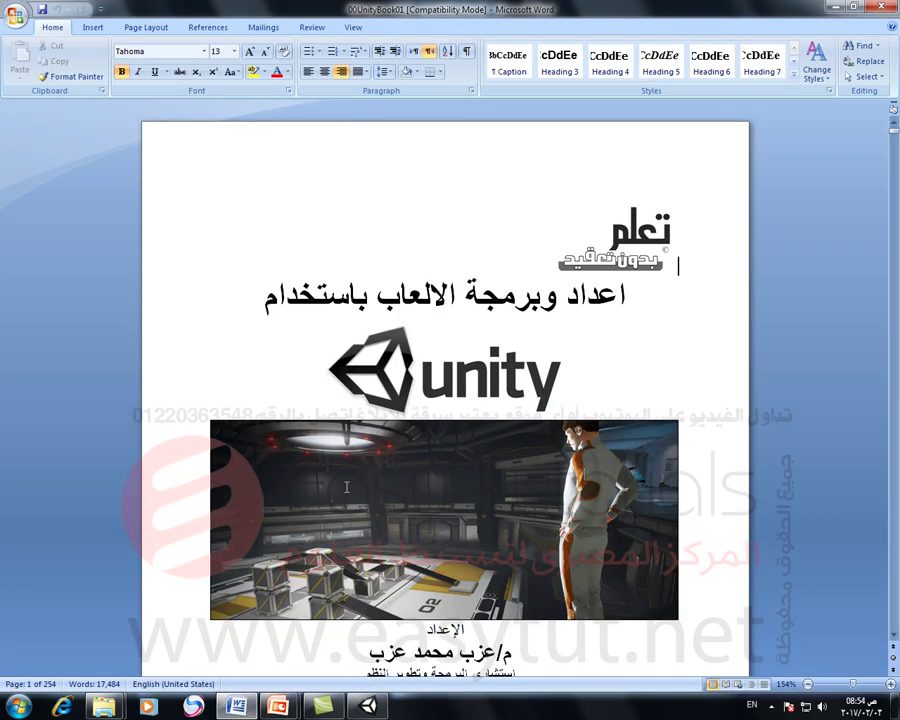
pyautogui.scroll(-3, 347, 487)
pyautogui.scroll(-10, 347, 488)
pyautogui.scroll(-10, 347, 490)
pyautogui.scroll(-6, 347, 492)
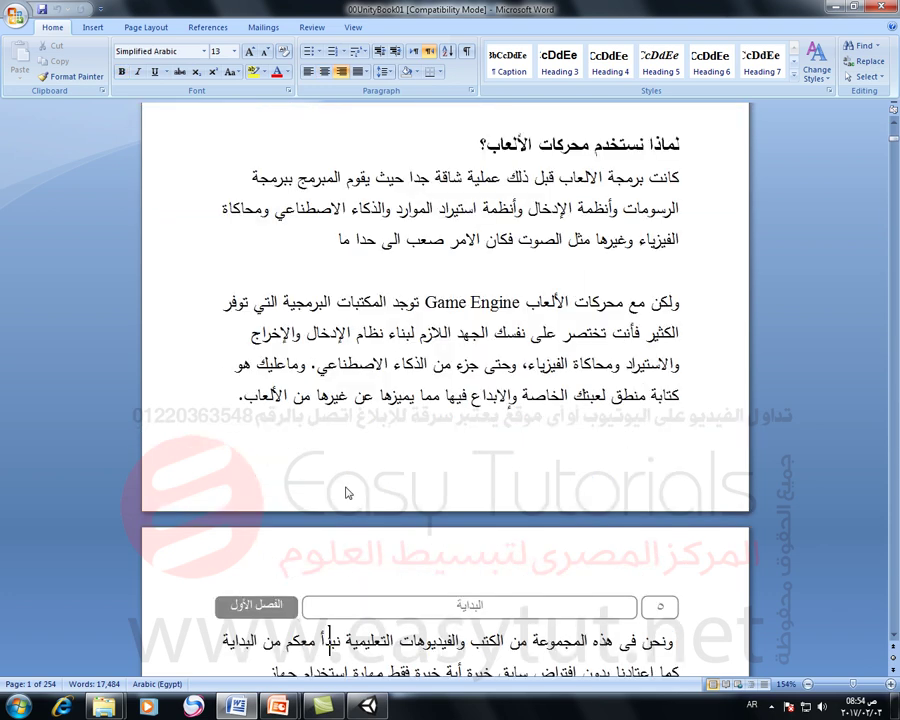
pyautogui.scroll(-10, 347, 492)
pyautogui.scroll(-8, 347, 487)
pyautogui.click(347, 487)
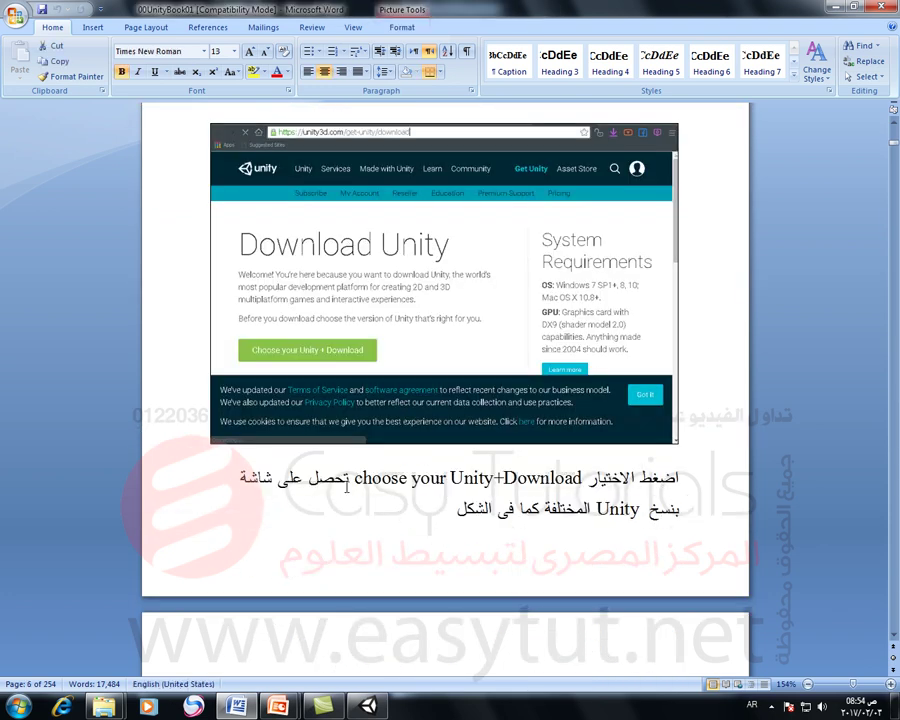
pyautogui.scroll(-5, 347, 487)
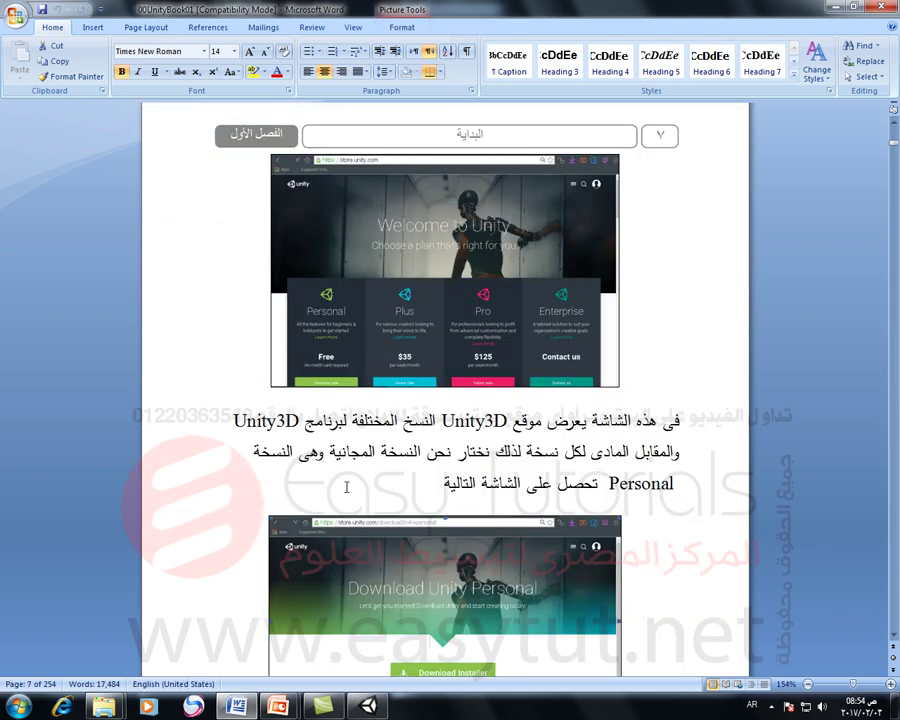
pyautogui.press('pagedown')
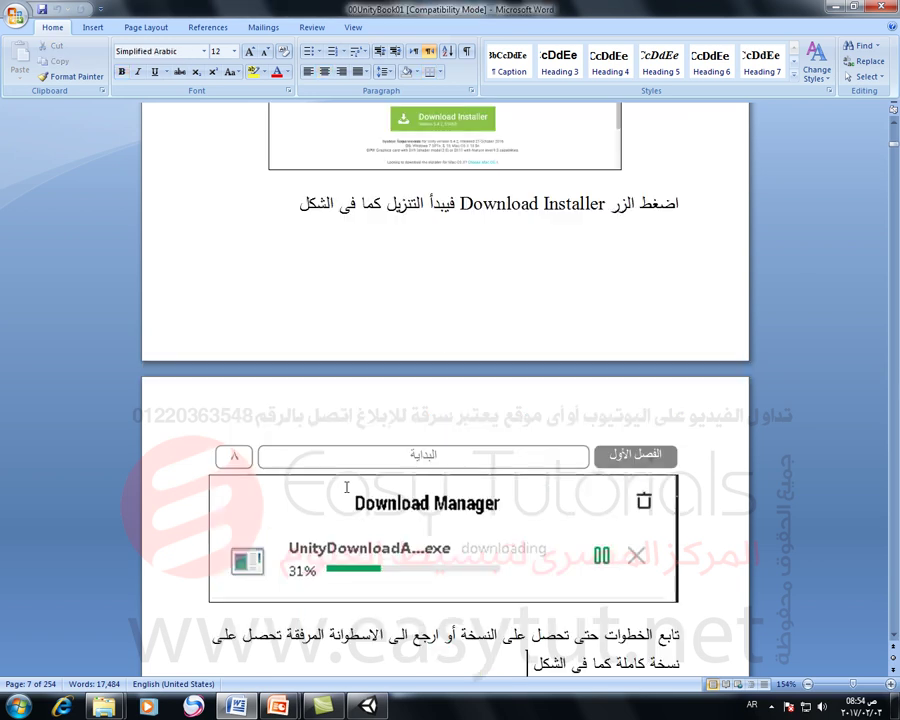
pyautogui.press('pagedown')
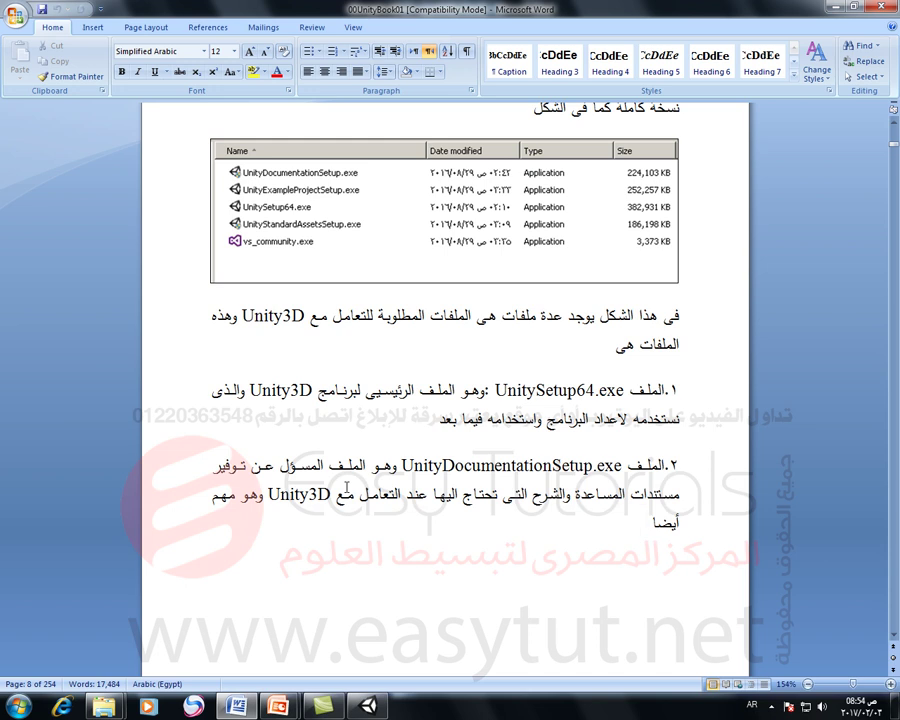
pyautogui.press('pagedown')
pyautogui.press('pagedown')
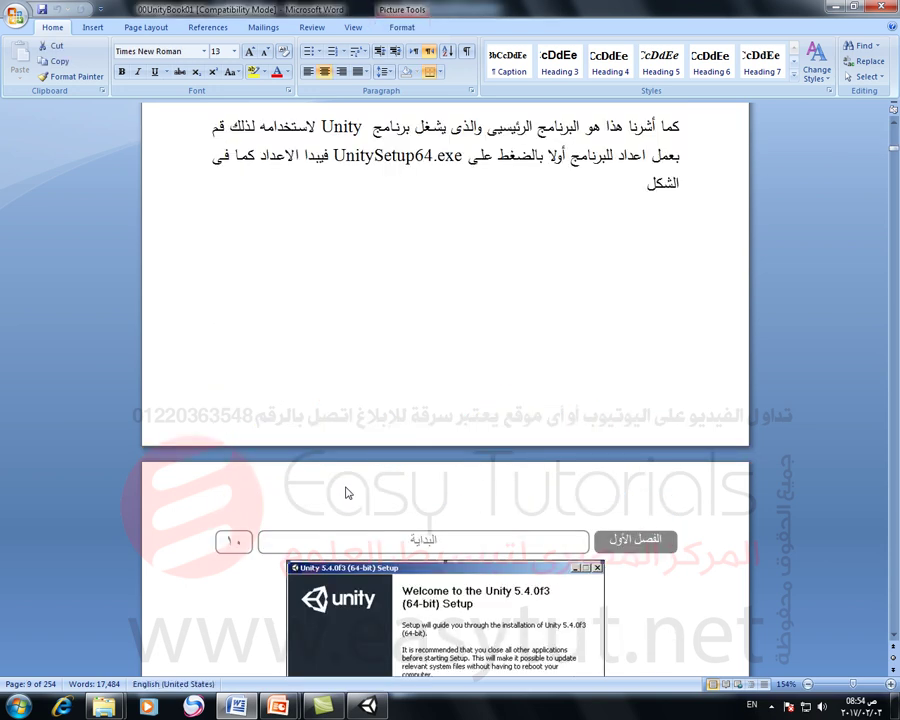
# - Scroll to page 12's Installing and Completing screenshots, moving the installer window aside
pyautogui.scroll(-3, 481, 487)
pyautogui.scroll(-2, 481, 487)
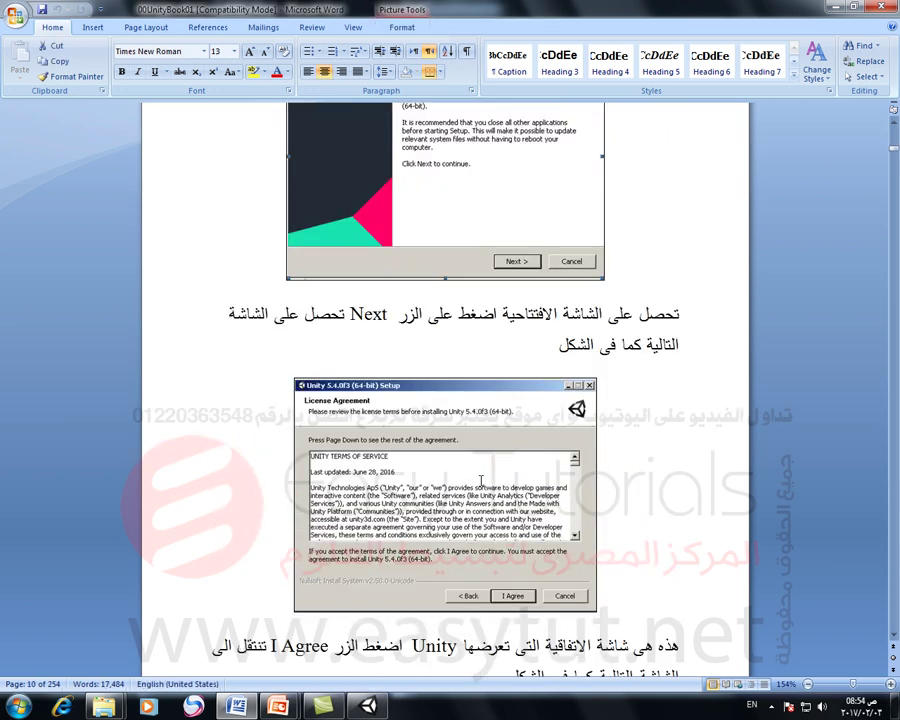
pyautogui.scroll(-4, 481, 487)
pyautogui.scroll(-3, 481, 487)
pyautogui.scroll(-1, 422, 350)
pyautogui.scroll(-3, 422, 350)
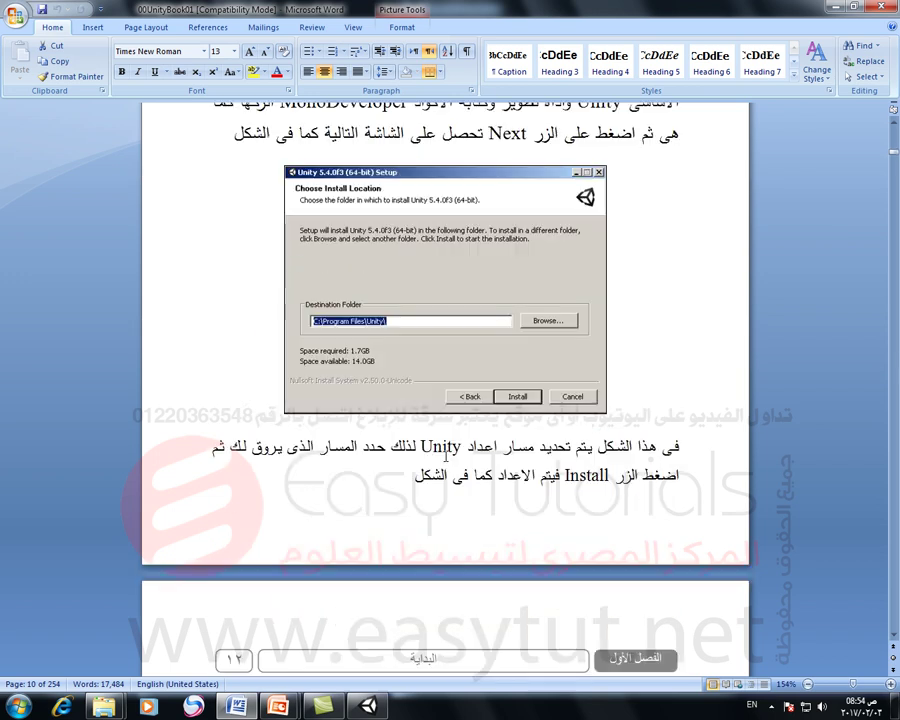
pyautogui.scroll(-1, 422, 350)
pyautogui.scroll(-2, 422, 350)
pyautogui.scroll(-1, 401, 484)
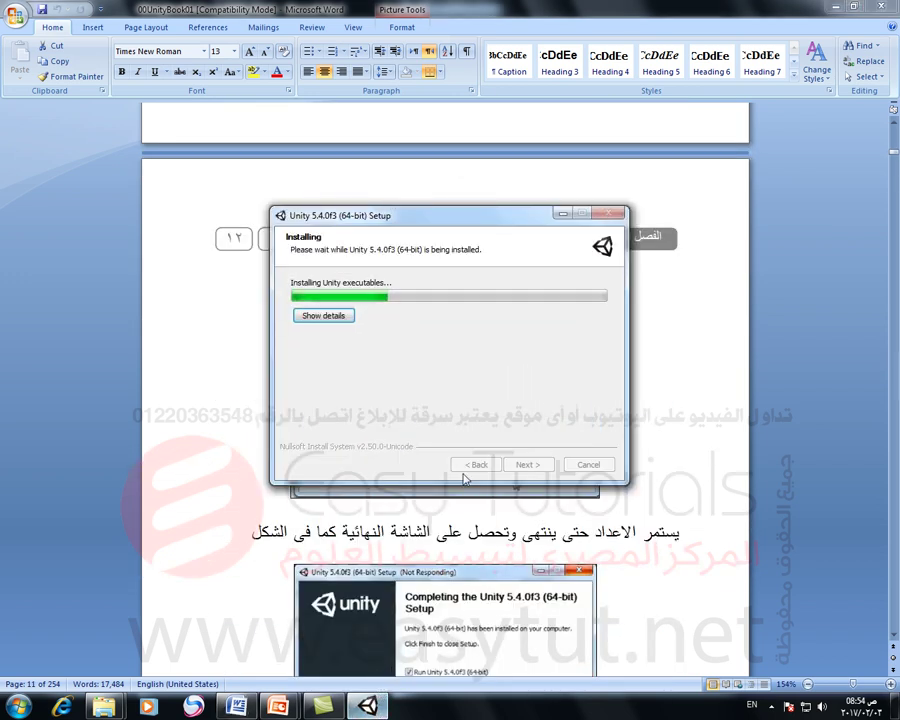
pyautogui.moveTo(506, 215); pyautogui.dragTo(700, 146)
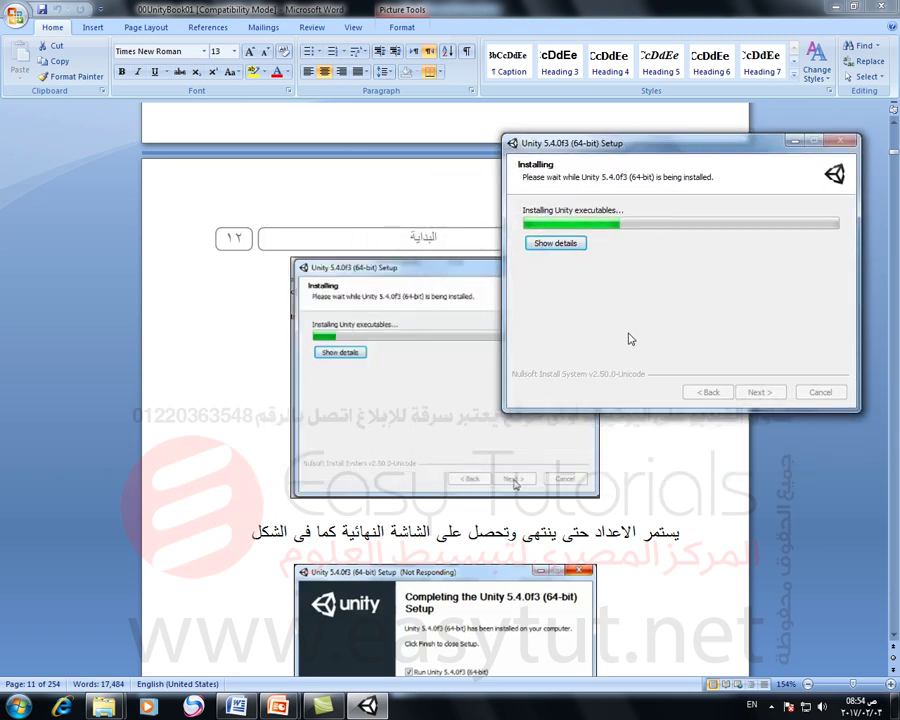
pyautogui.click(235, 398)
pyautogui.scroll(-1, 240, 400)
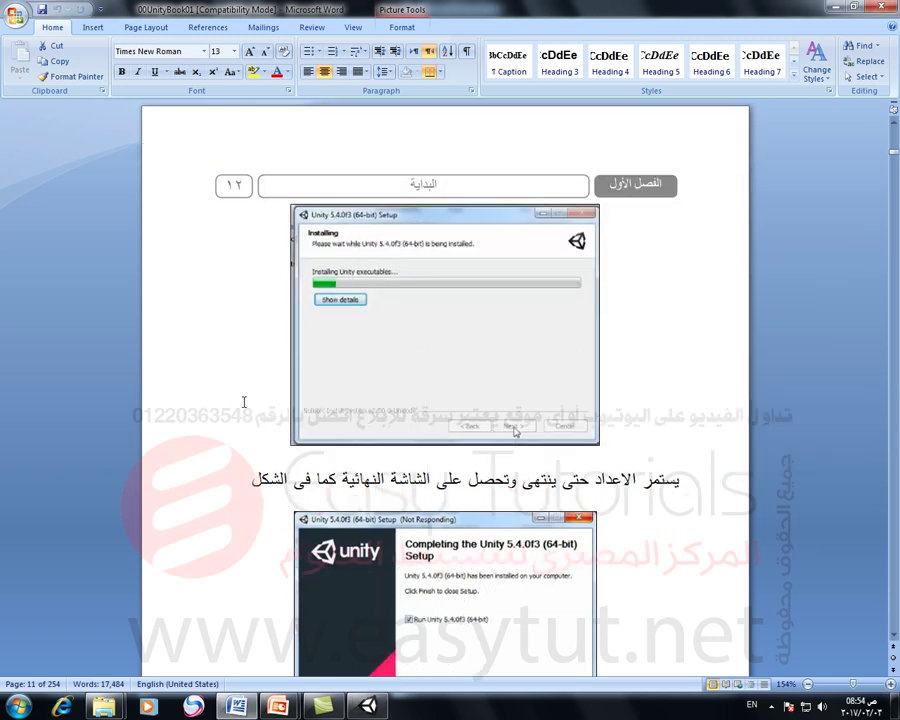
pyautogui.scroll(-3, 245, 402)
pyautogui.scroll(2, 245, 402)
pyautogui.scroll(3, 300, 380)
# - Switch between the Word guide and the installer until the 'Completing the Unity 5.4.0f3 Setup' page is in front
pyautogui.hotkey('alt', 'Tab')
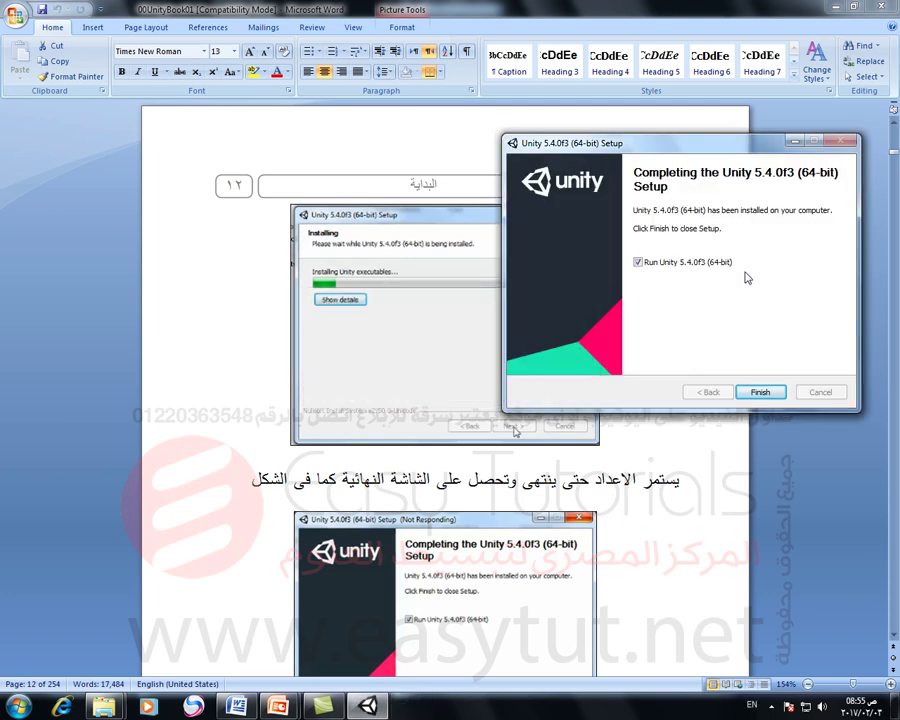
pyautogui.click(174, 414)
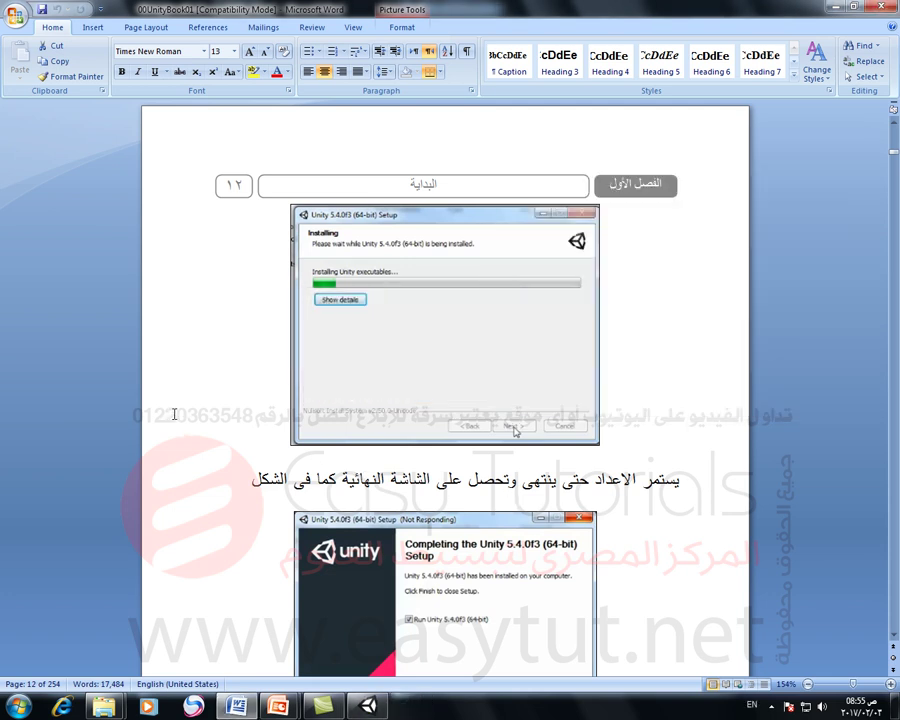
pyautogui.scroll(-3, 174, 414)
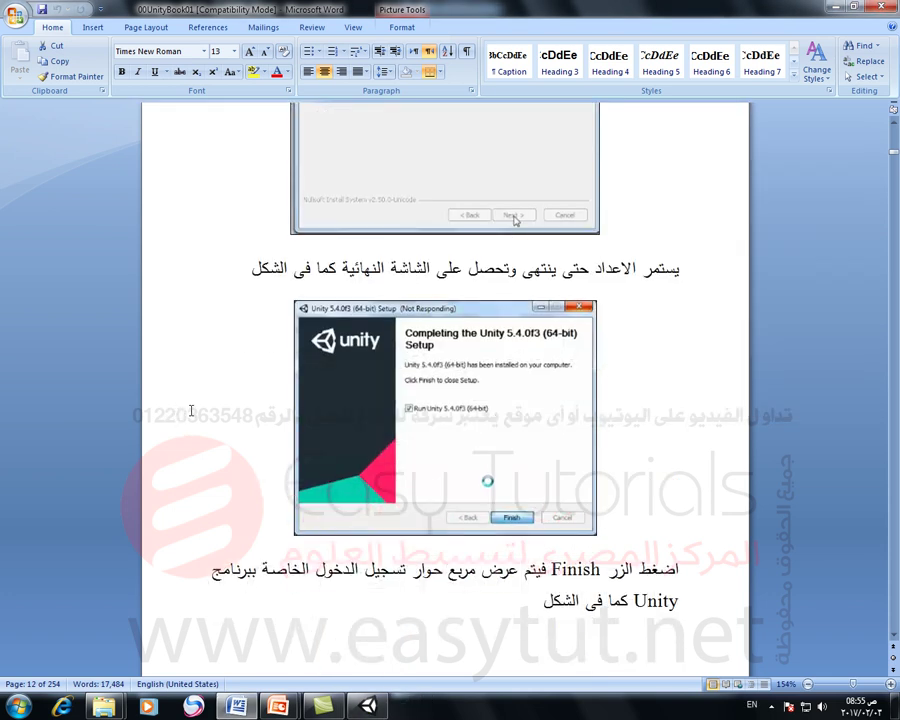
pyautogui.click(369, 707)
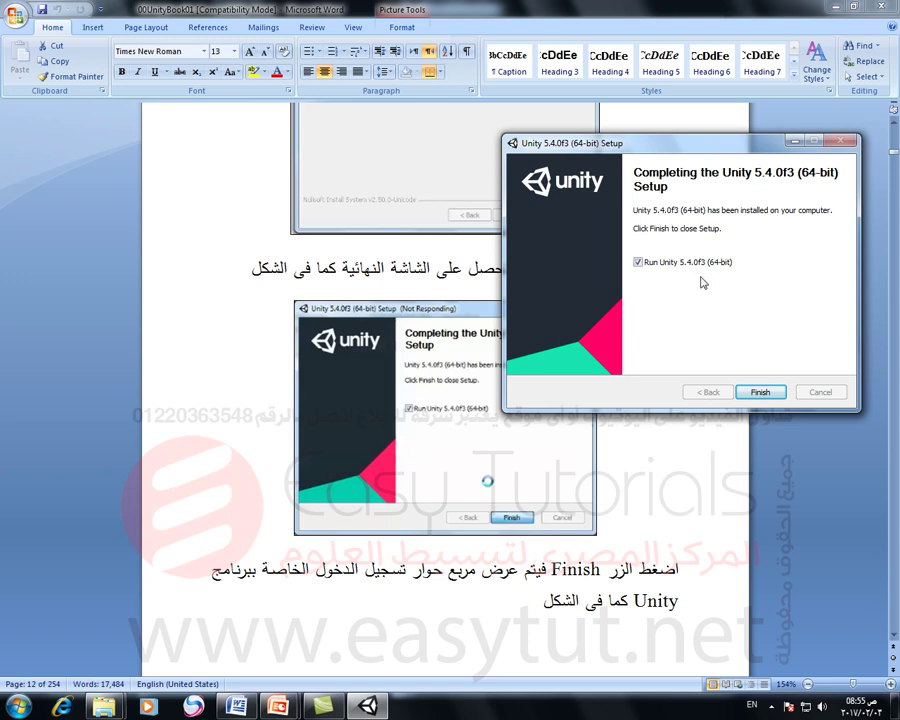
# - Untick 'Run Unity 5.4.0f3' and click Finish to close the installer
pyautogui.click(638, 263)
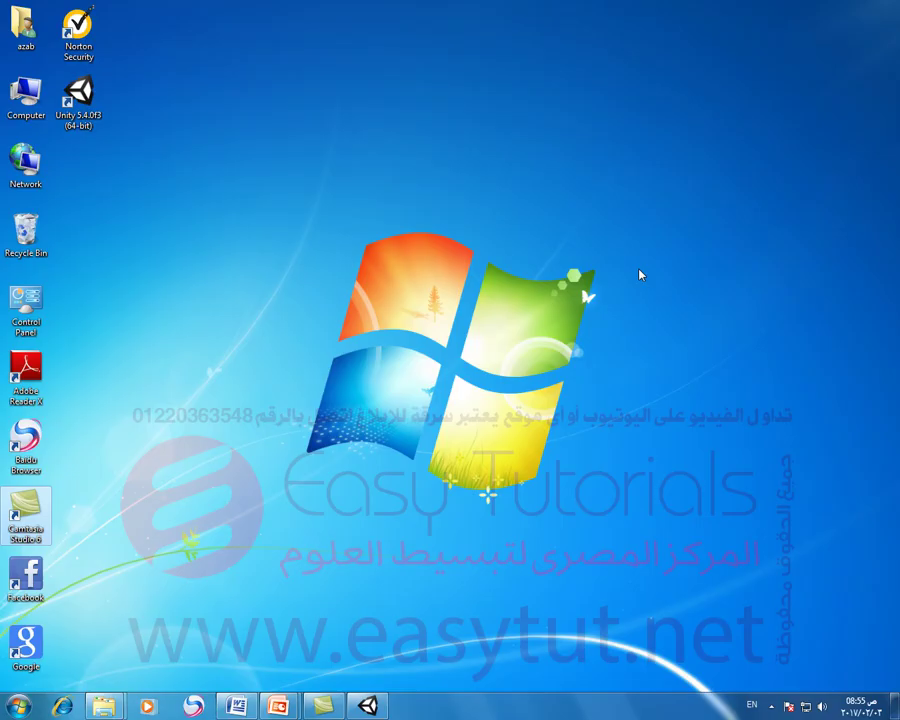
pyautogui.click(80, 100)
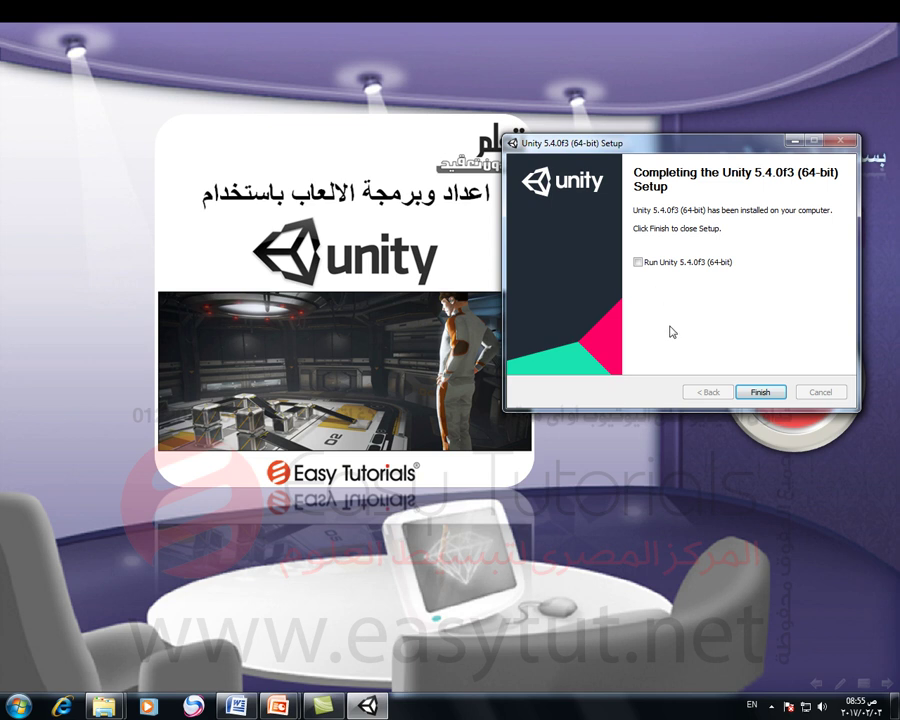
pyautogui.click(758, 397)
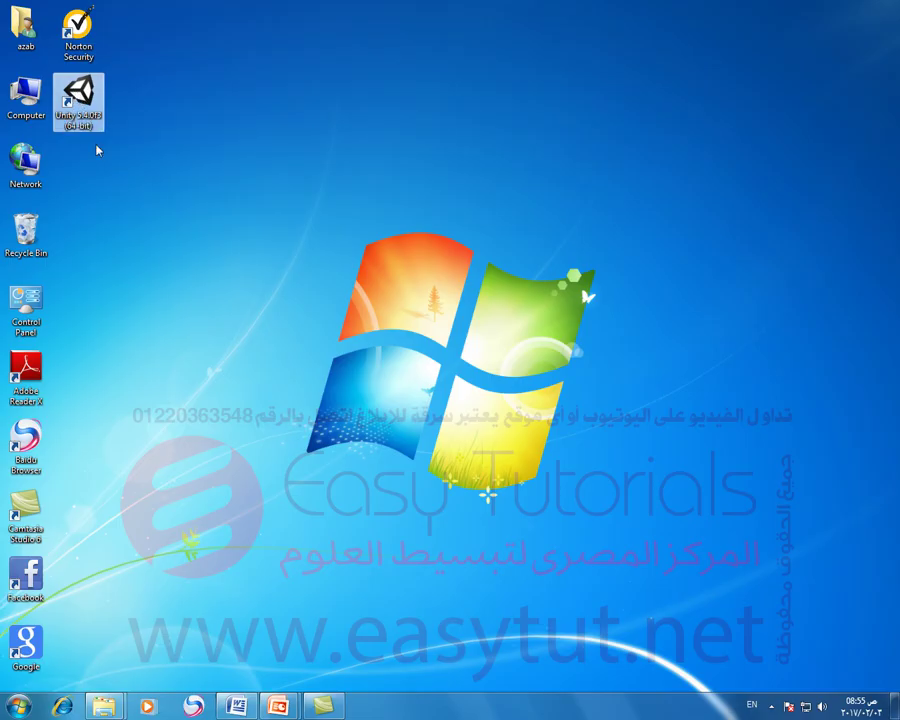
# - Launch Unity 5.4.0f3 from its desktop shortcut, scrolling the Word guide meanwhile
pyautogui.doubleClick(78, 95)
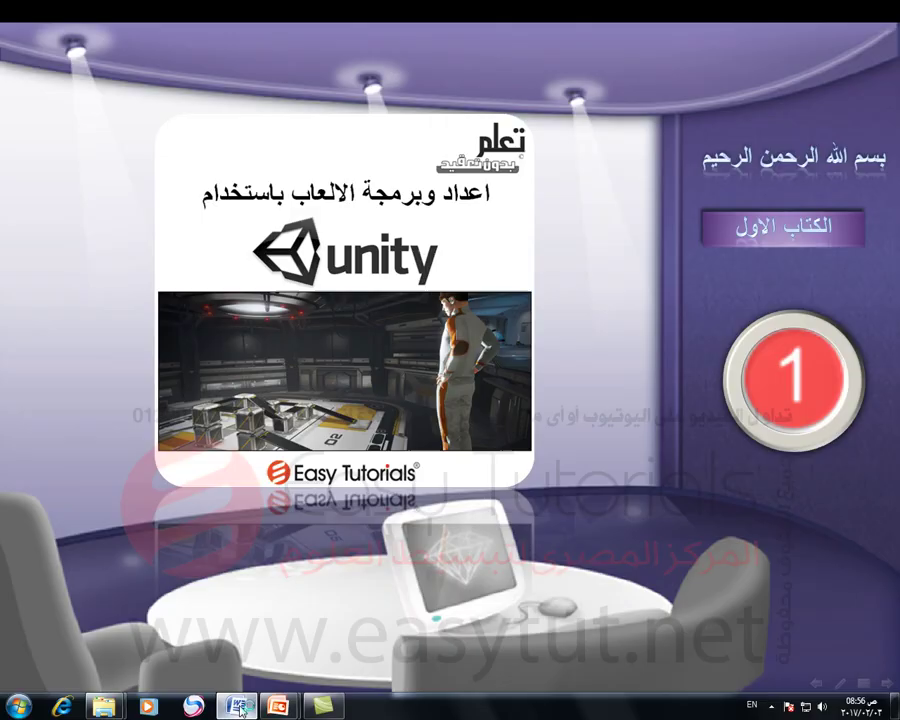
pyautogui.scroll(-3, 448, 436)
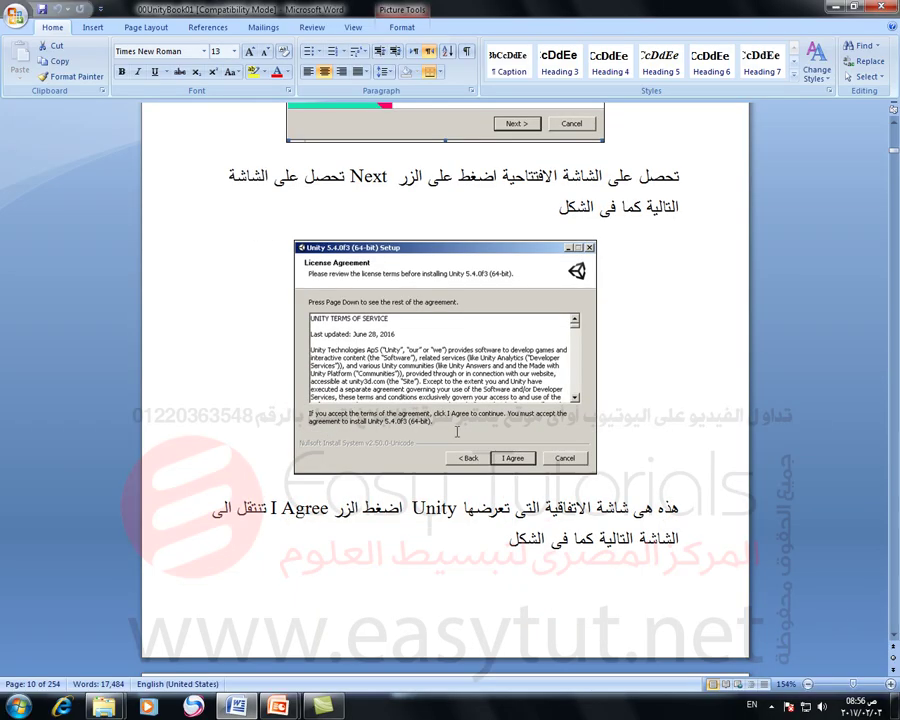
pyautogui.scroll(-5, 457, 431)
pyautogui.scroll(-5, 458, 428)
pyautogui.scroll(-5, 460, 428)
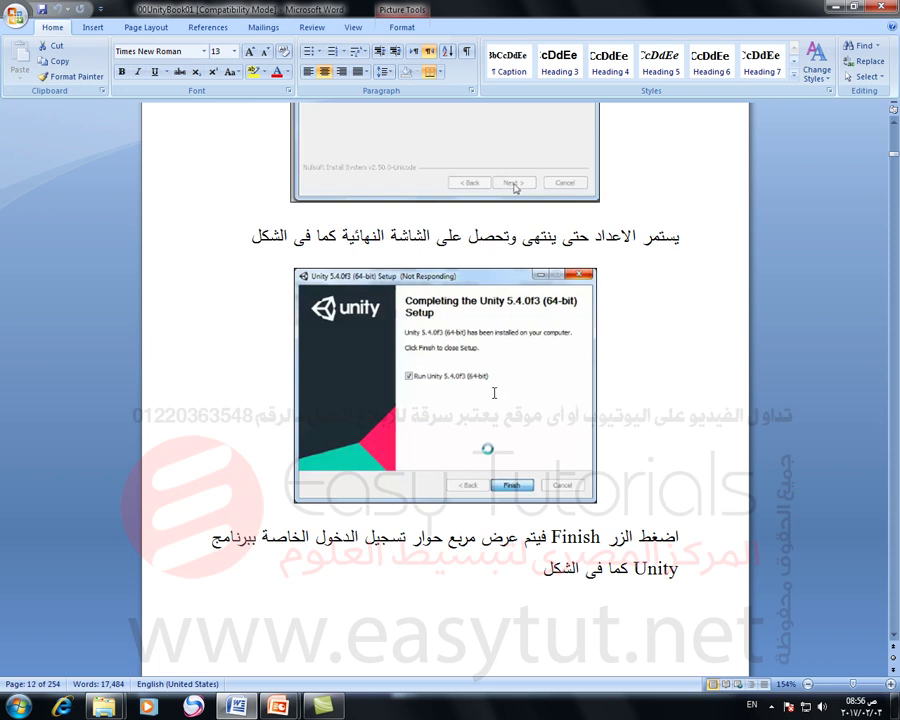
pyautogui.scroll(-5, 515, 470)
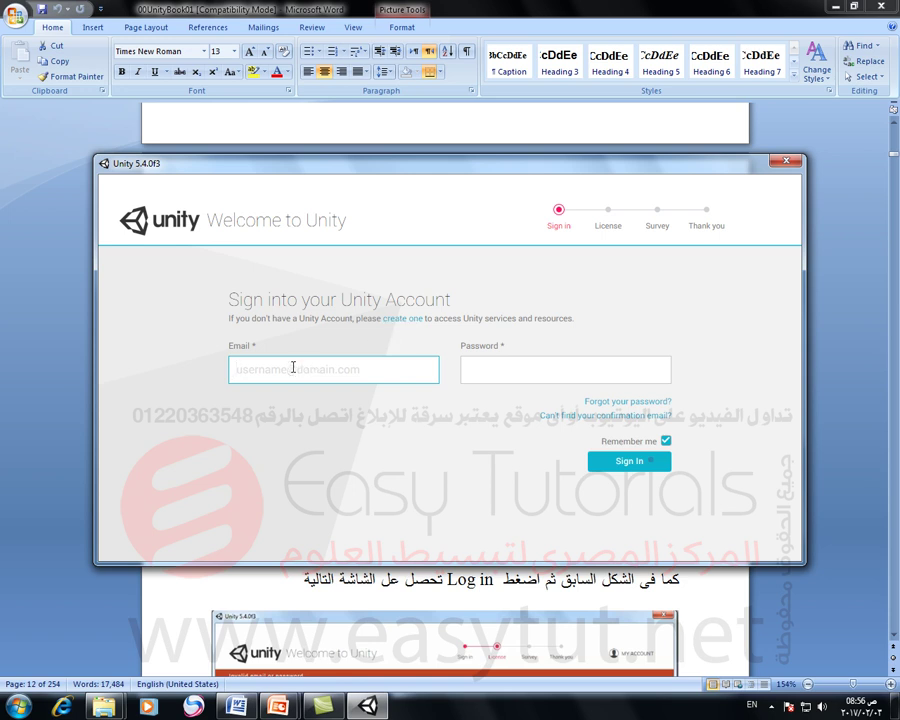
# - Enter the account e-mail and password, then sign in to Unity
pyautogui.click(482, 367)
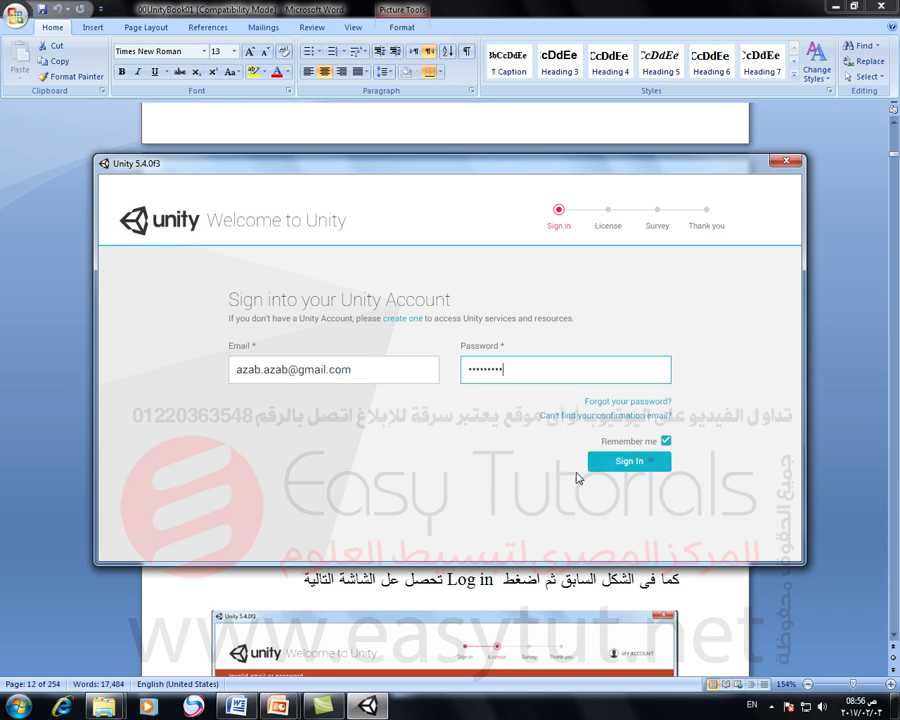
pyautogui.click(619, 463)
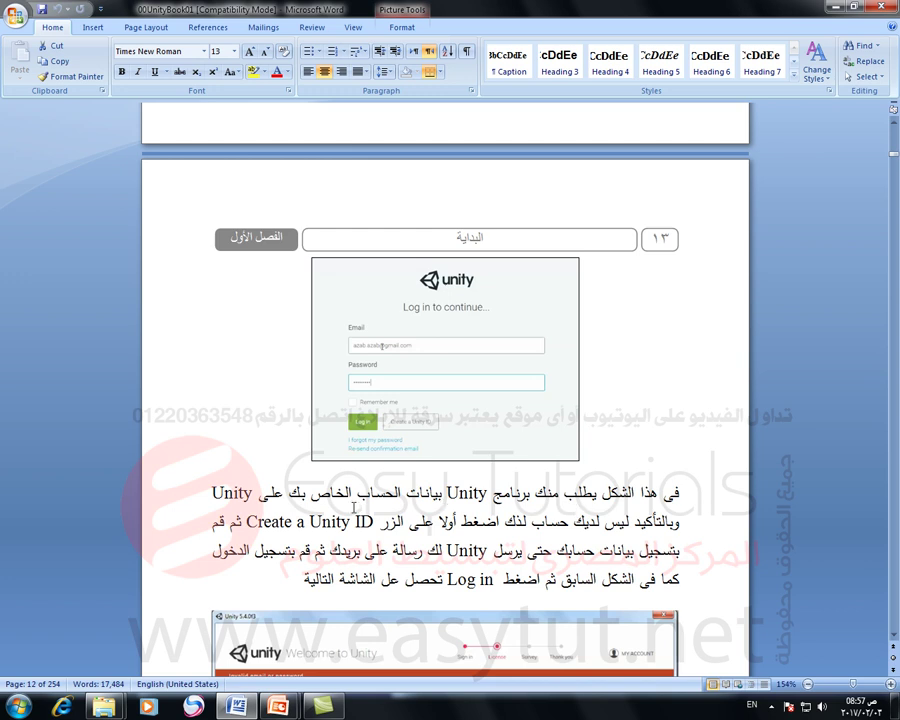
# - Scroll through guide pages 13–16, zooming from 154% to 204%, to the activation screenshots
pyautogui.scroll(-4, 370, 507)
pyautogui.scroll(-1, 372, 507)
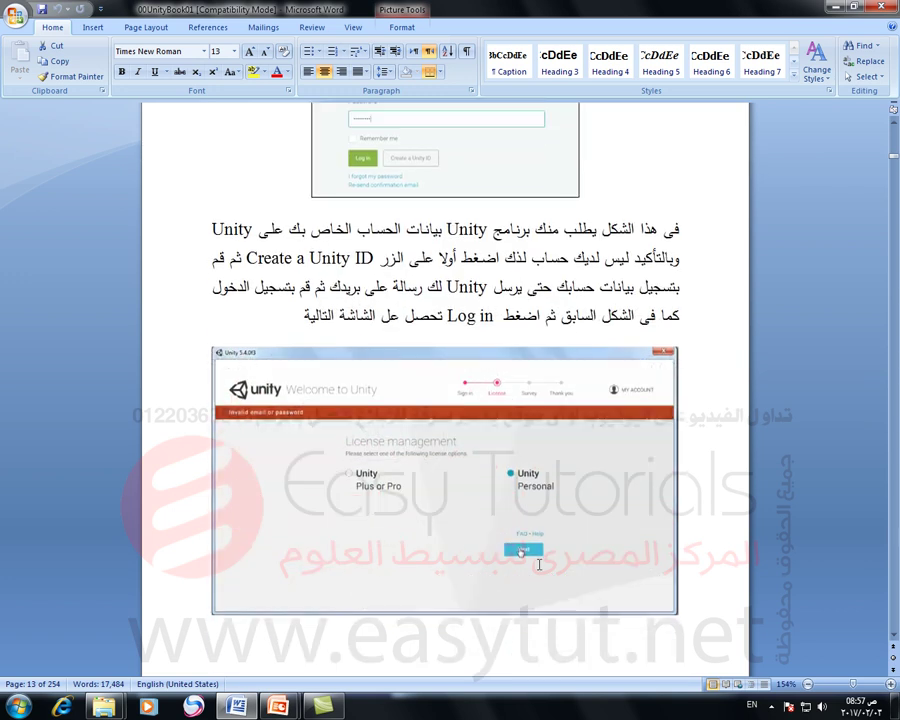
pyautogui.scroll(-6, 539, 565)
pyautogui.scroll(-4, 540, 562)
pyautogui.scroll(-4, 432, 529)
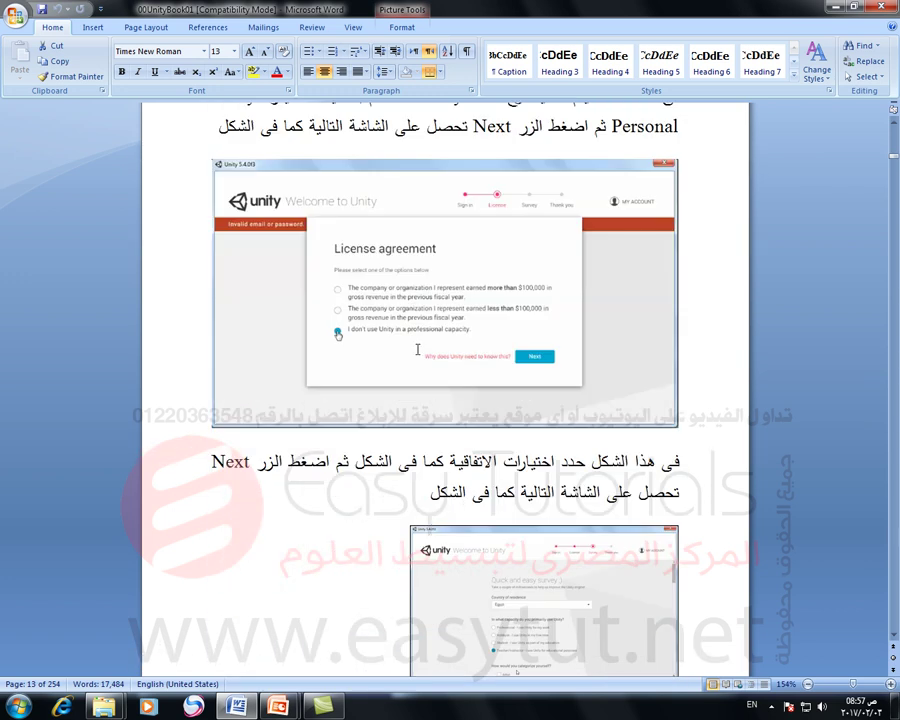
pyautogui.scroll(-4, 418, 348)
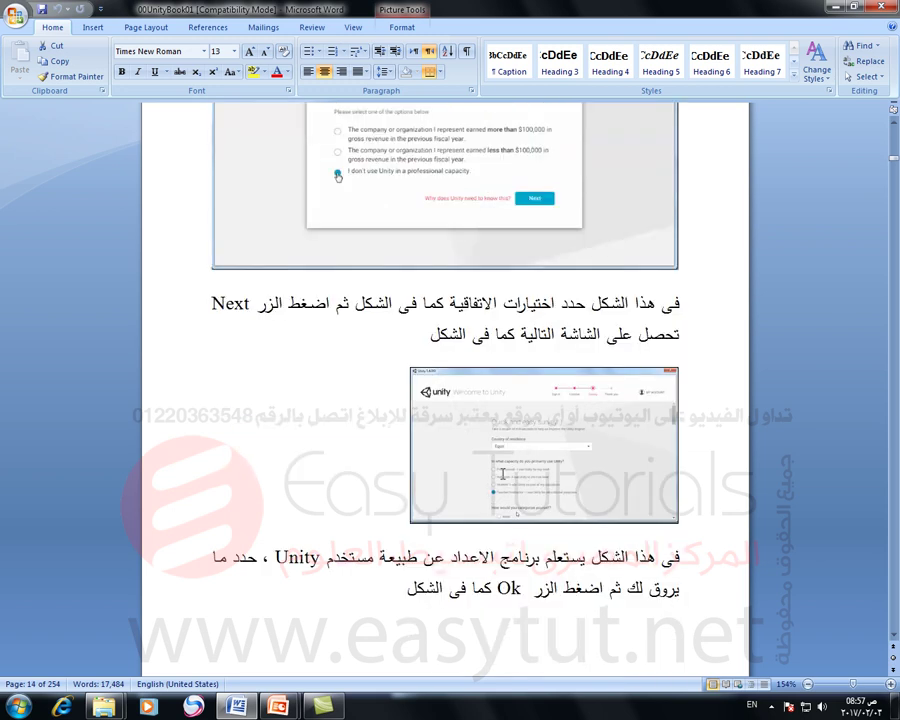
pyautogui.keyDown('ctrl'); pyautogui.scroll(3, 503, 474); pyautogui.keyUp('ctrl')
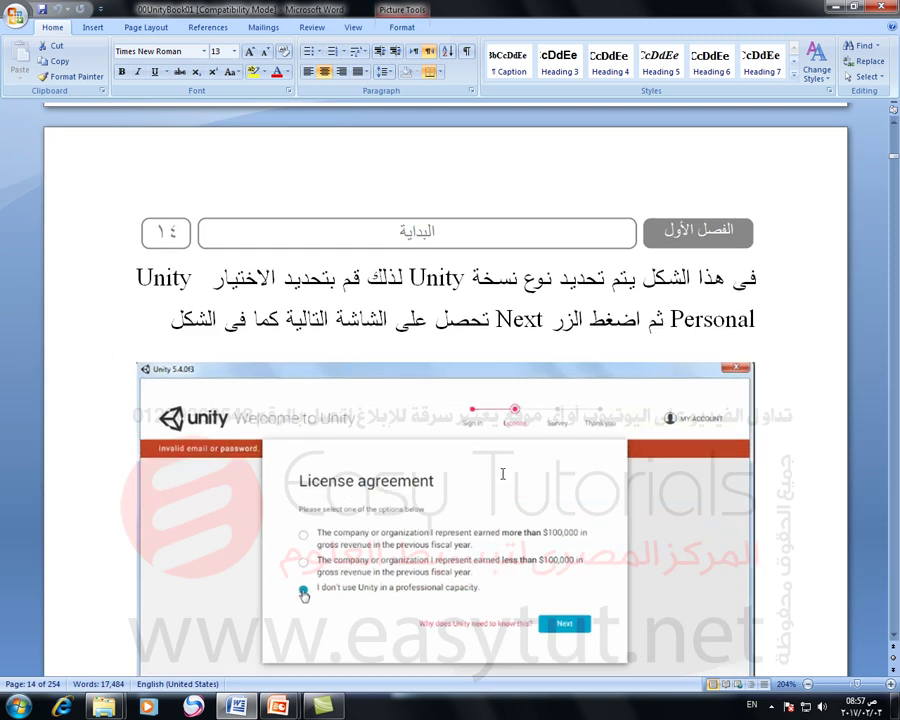
pyautogui.scroll(-5, 503, 474)
pyautogui.keyDown('ctrl'); pyautogui.scroll(2, 524, 310); pyautogui.keyUp('ctrl')
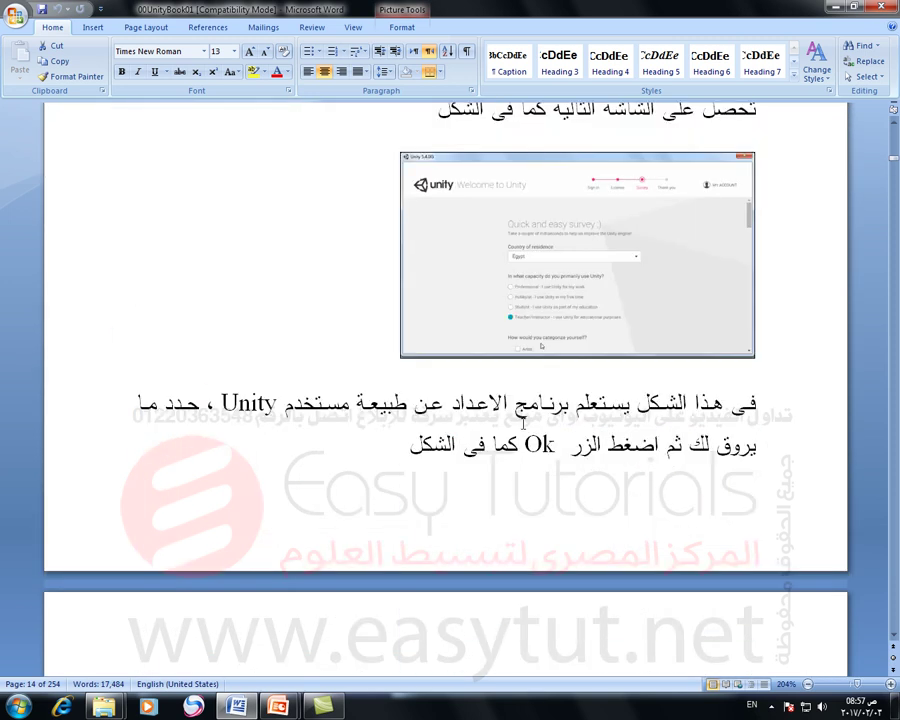
pyautogui.scroll(-3, 522, 424)
pyautogui.scroll(-2, 450, 390)
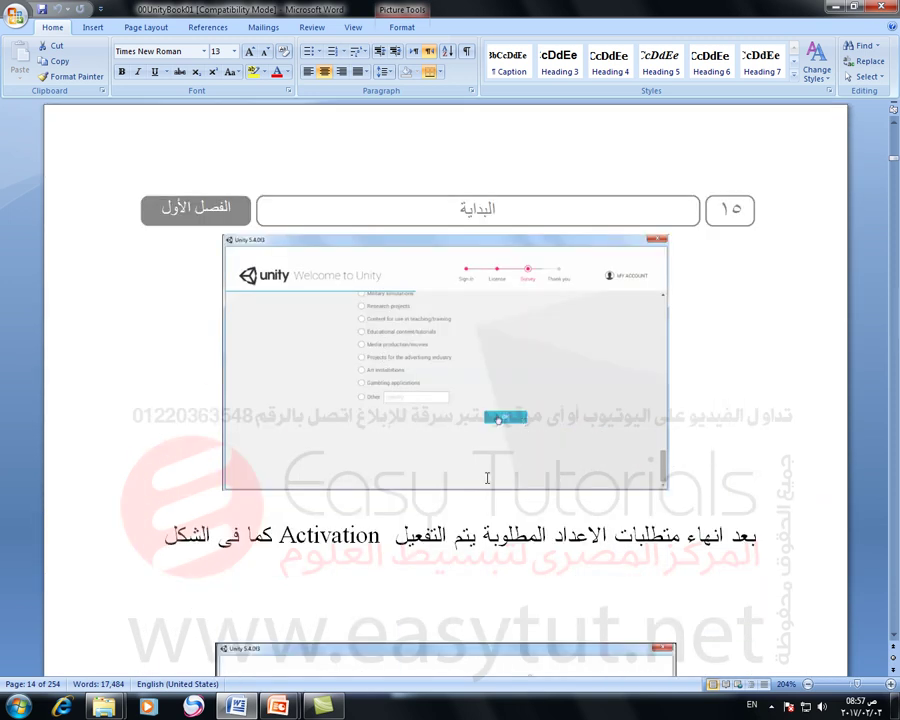
pyautogui.scroll(-3, 487, 479)
pyautogui.scroll(-2, 466, 465)
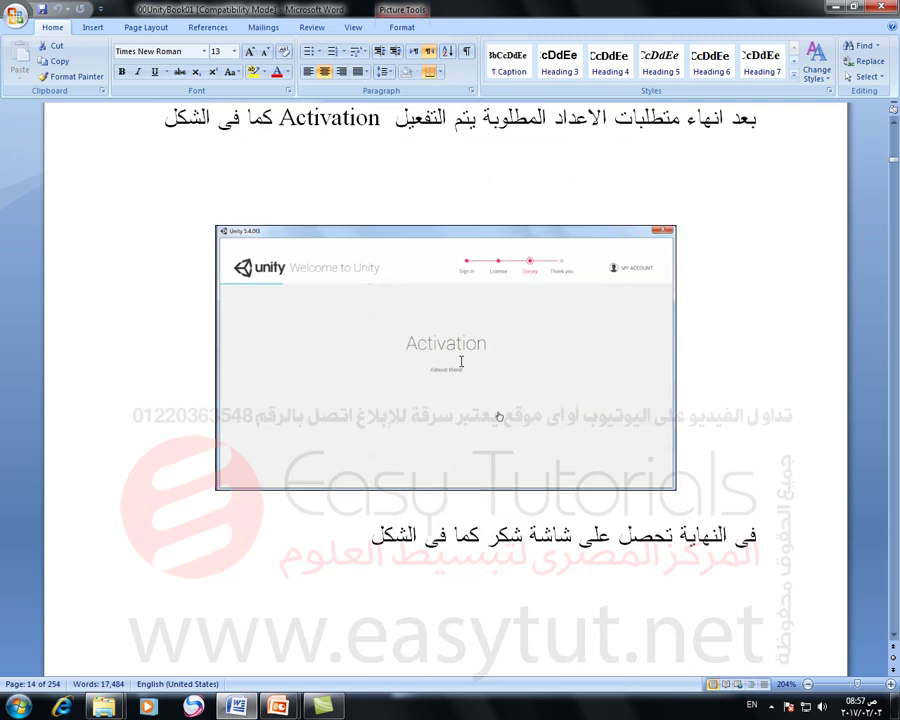
pyautogui.scroll(-1, 458, 406)
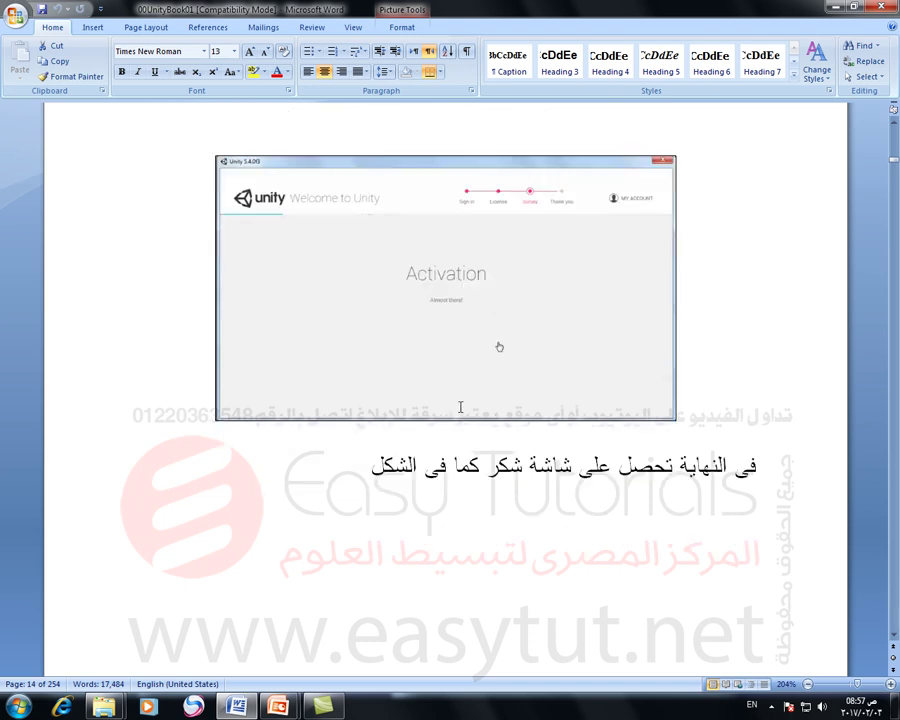
pyautogui.scroll(-3, 458, 408)
pyautogui.scroll(-6, 460, 407)
pyautogui.scroll(-3, 461, 407)
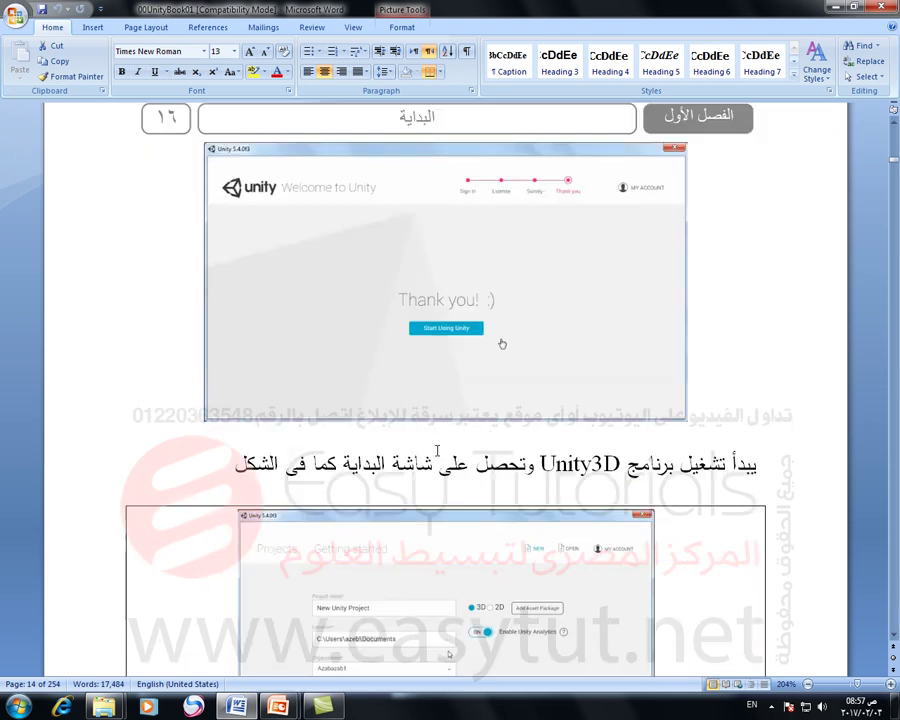
pyautogui.scroll(-3, 437, 450)
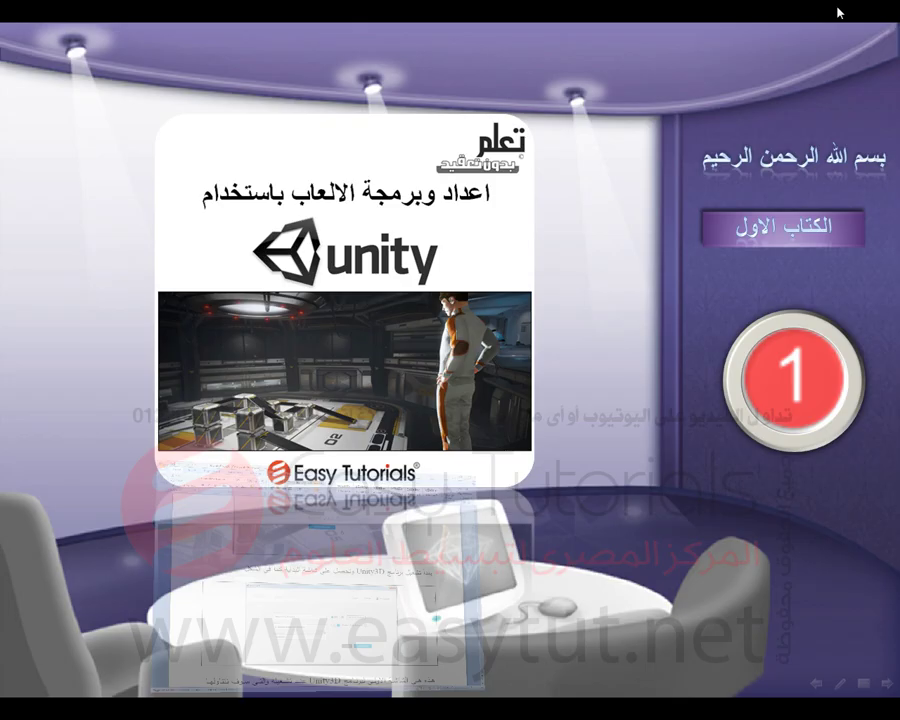
# - Switch to the Word guide and scroll down to page 17's empty Unity editor screenshot
pyautogui.hotkey('alt', 'Tab')
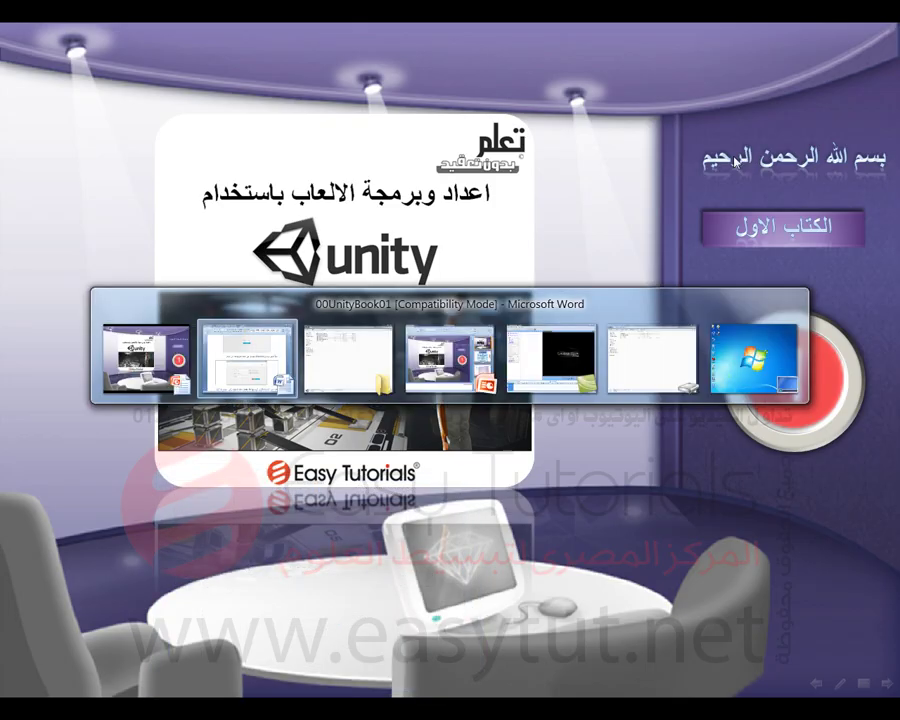
pyautogui.scroll(-5, 620, 425)
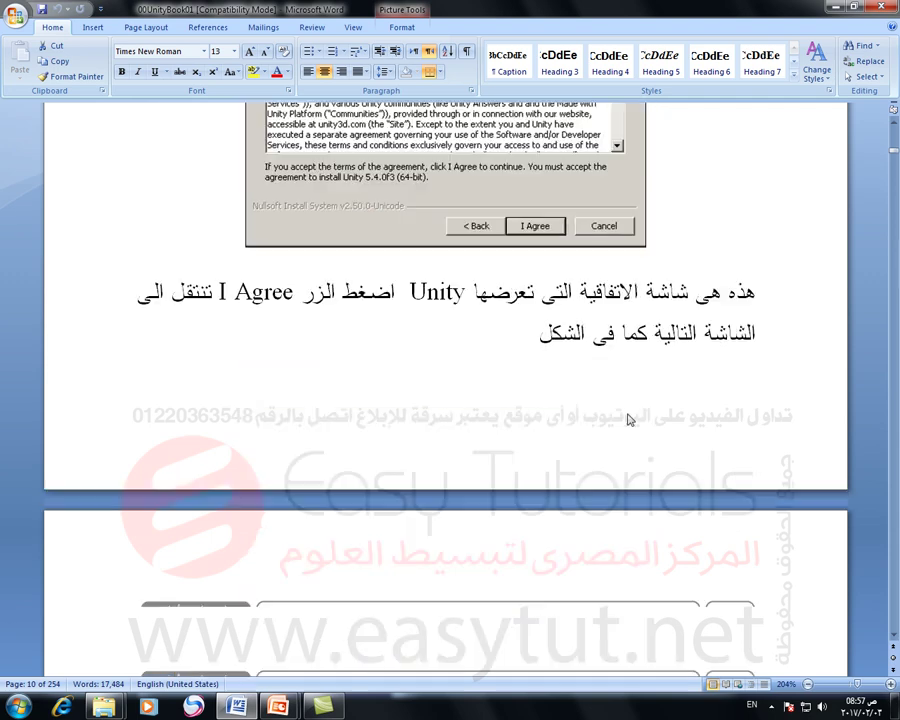
pyautogui.scroll(-5, 628, 416)
pyautogui.scroll(-5, 628, 416)
pyautogui.scroll(-5, 628, 414)
pyautogui.scroll(-5, 628, 415)
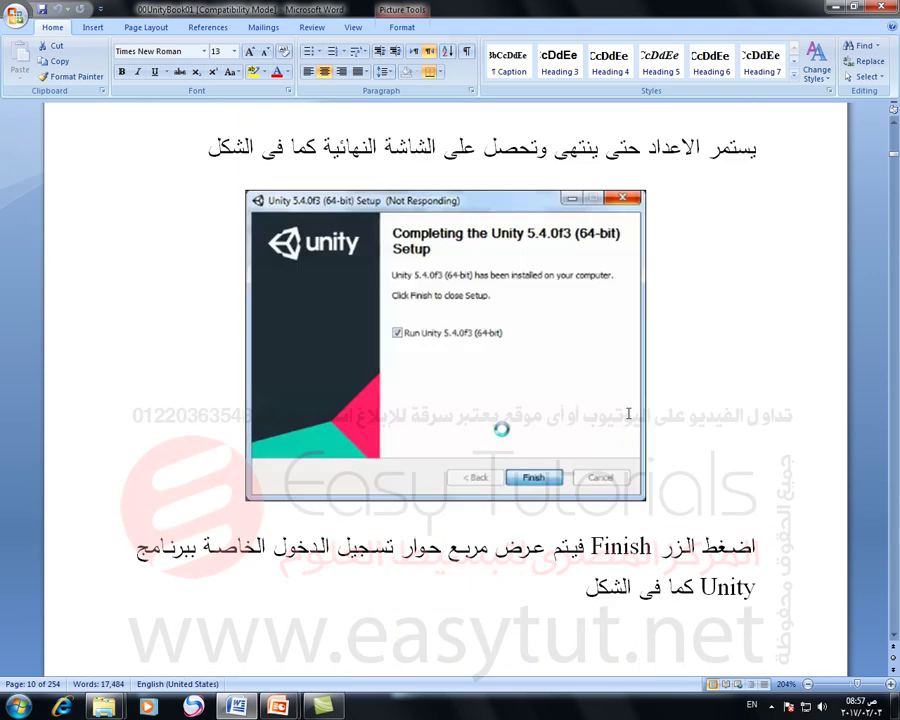
pyautogui.scroll(-5, 627, 416)
pyautogui.scroll(-5, 628, 416)
pyautogui.scroll(-5, 630, 418)
pyautogui.scroll(-5, 630, 418)
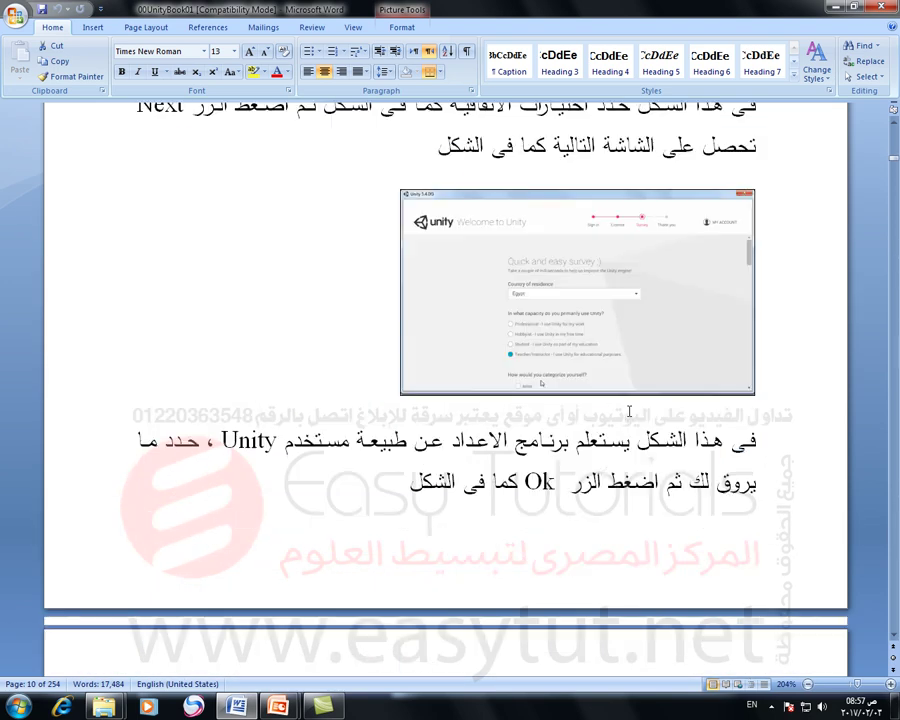
pyautogui.scroll(-5, 628, 414)
pyautogui.scroll(-5, 629, 410)
pyautogui.scroll(-5, 629, 410)
pyautogui.scroll(-5, 629, 410)
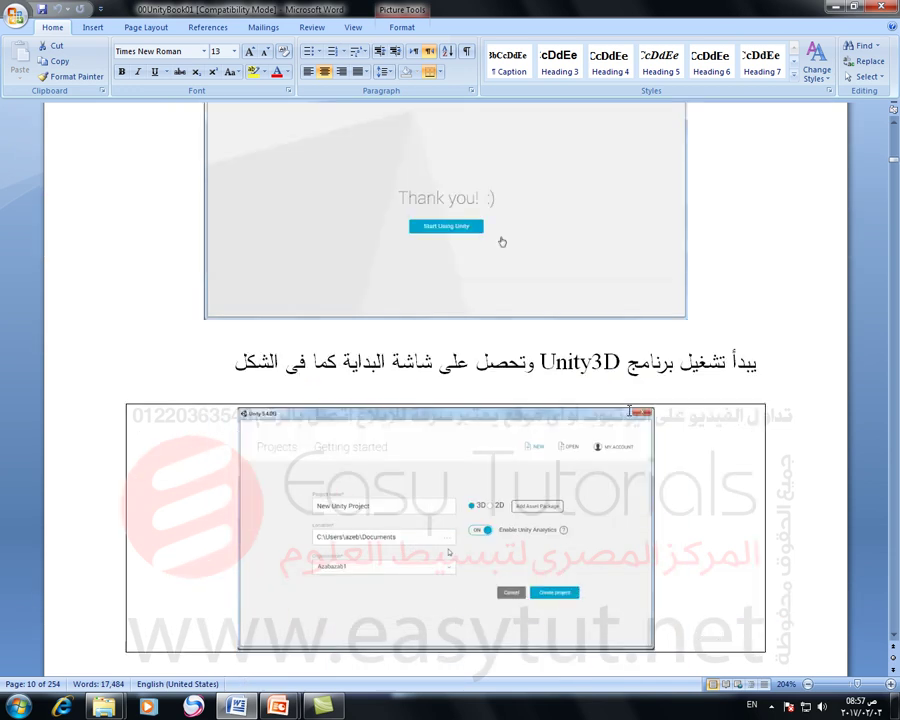
pyautogui.scroll(-5, 629, 411)
pyautogui.scroll(-5, 629, 412)
pyautogui.scroll(-5, 629, 412)
pyautogui.scroll(-5, 629, 411)
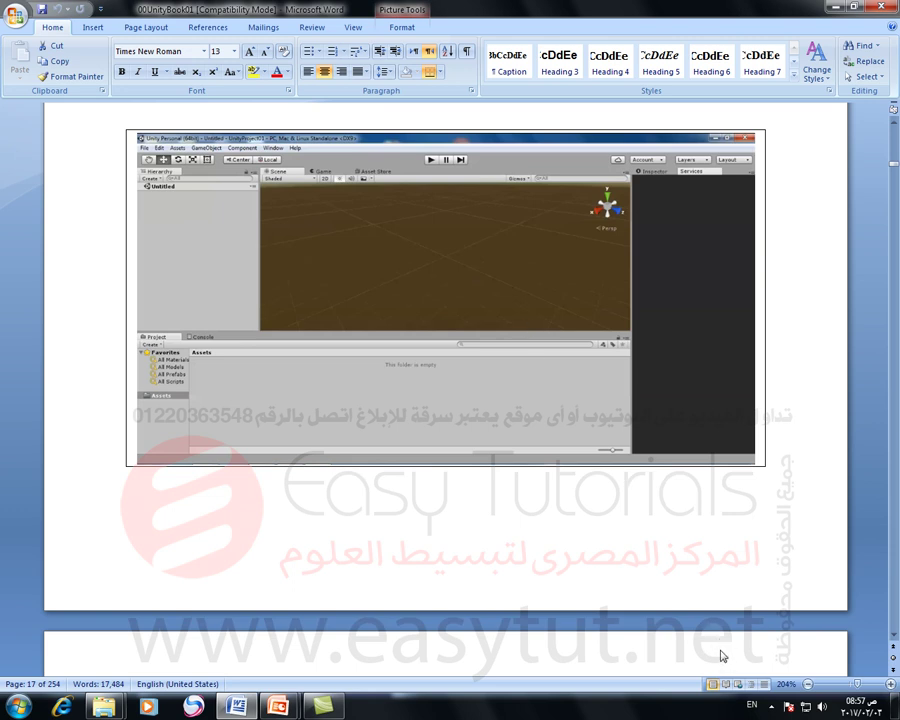
# - Pause the Camtasia screen recording from the notification-area tray
pyautogui.click(771, 706)
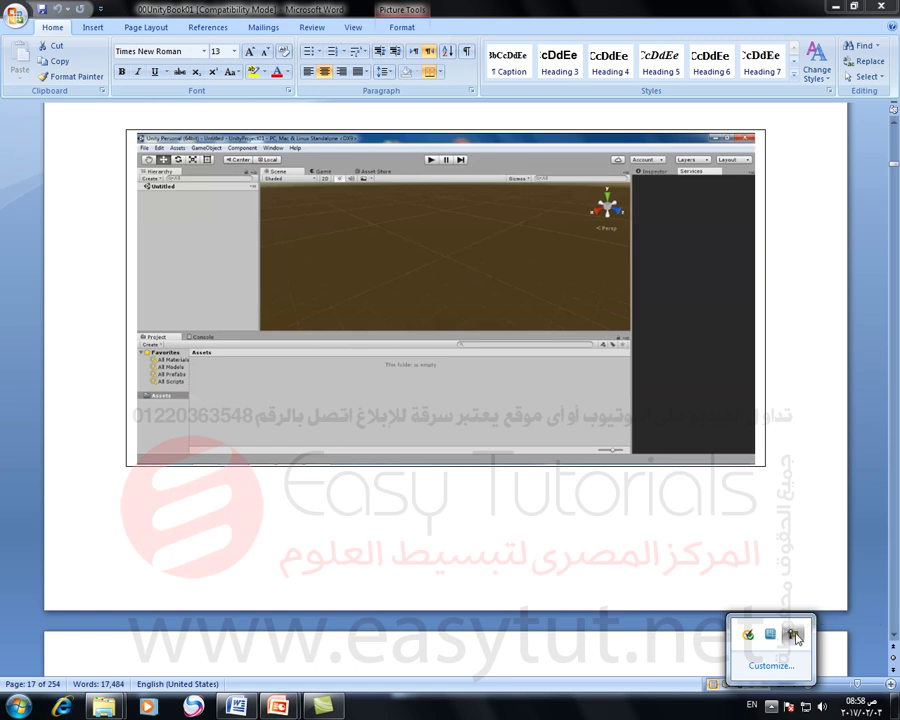
pyautogui.click(794, 636)
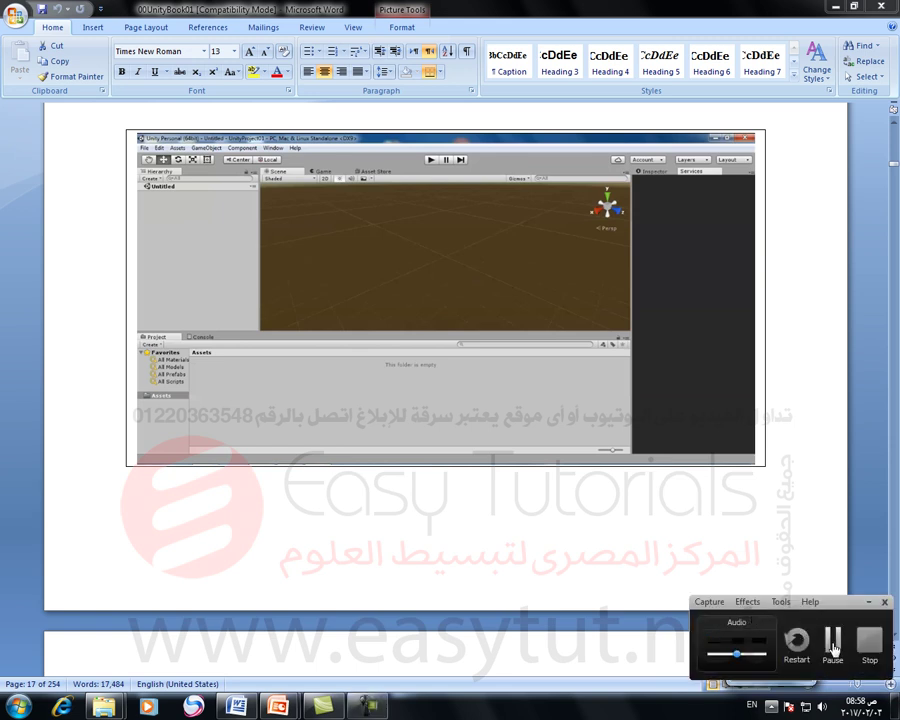
pyautogui.click(833, 645)
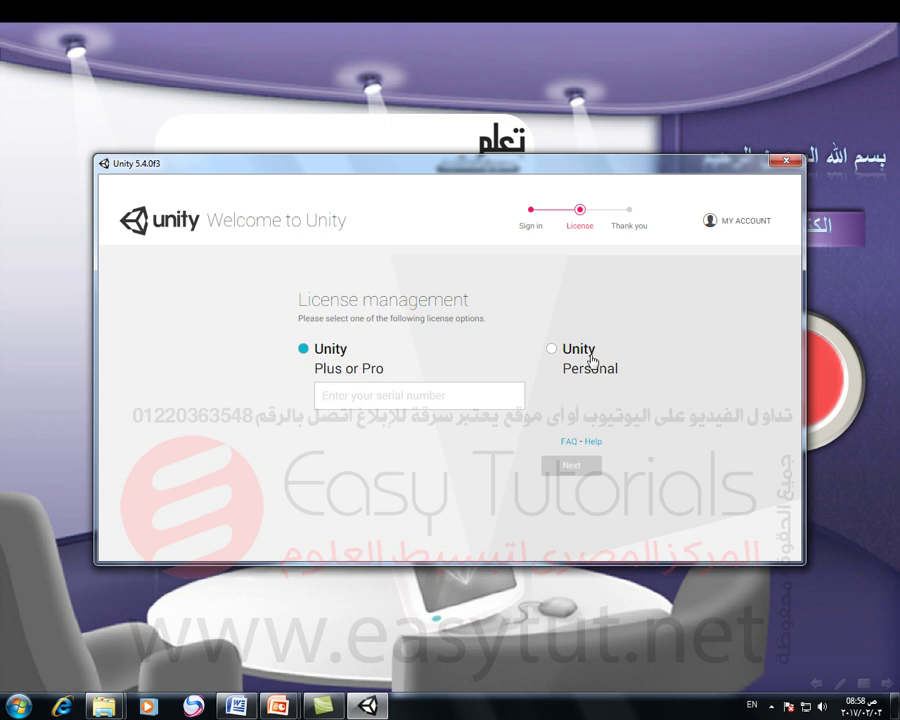
# - Choose Unity Personal, answer 'not used professionally' in the License agreement, and submit
pyautogui.click(552, 352)
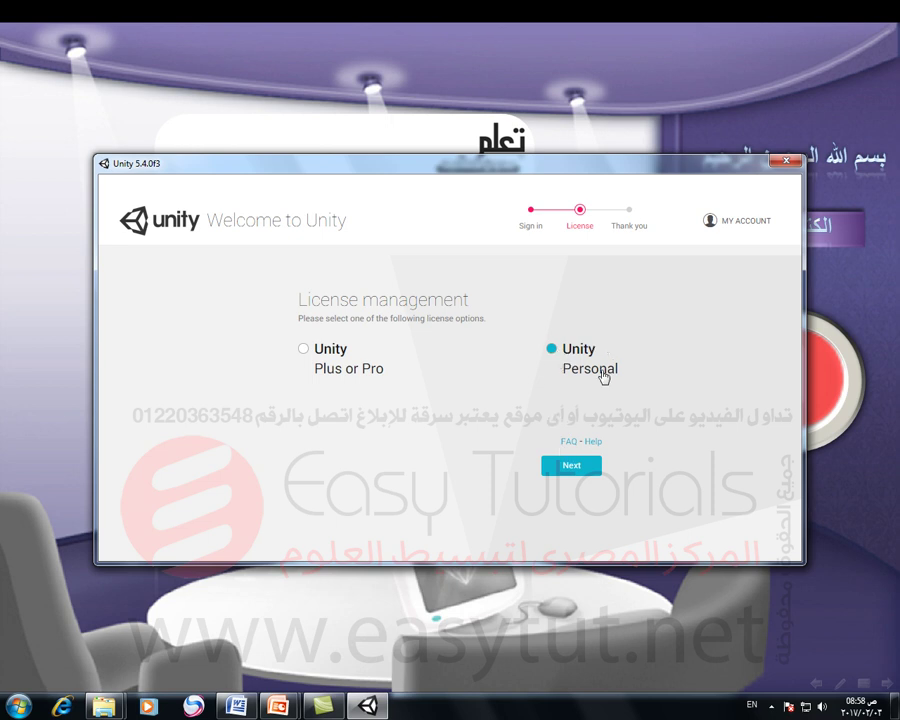
pyautogui.click(571, 467)
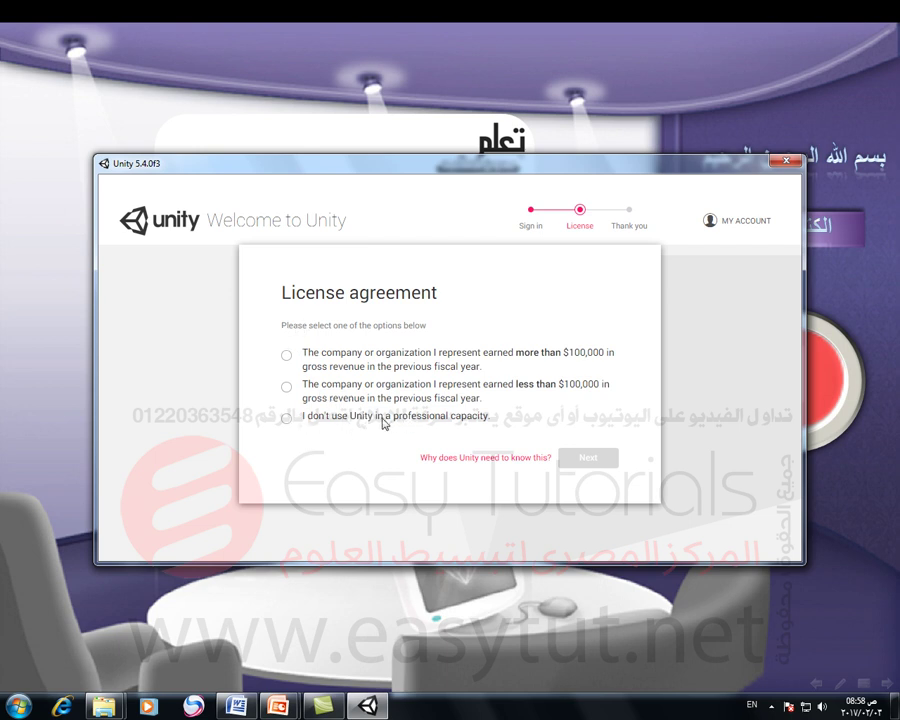
pyautogui.click(287, 356)
pyautogui.click(287, 388)
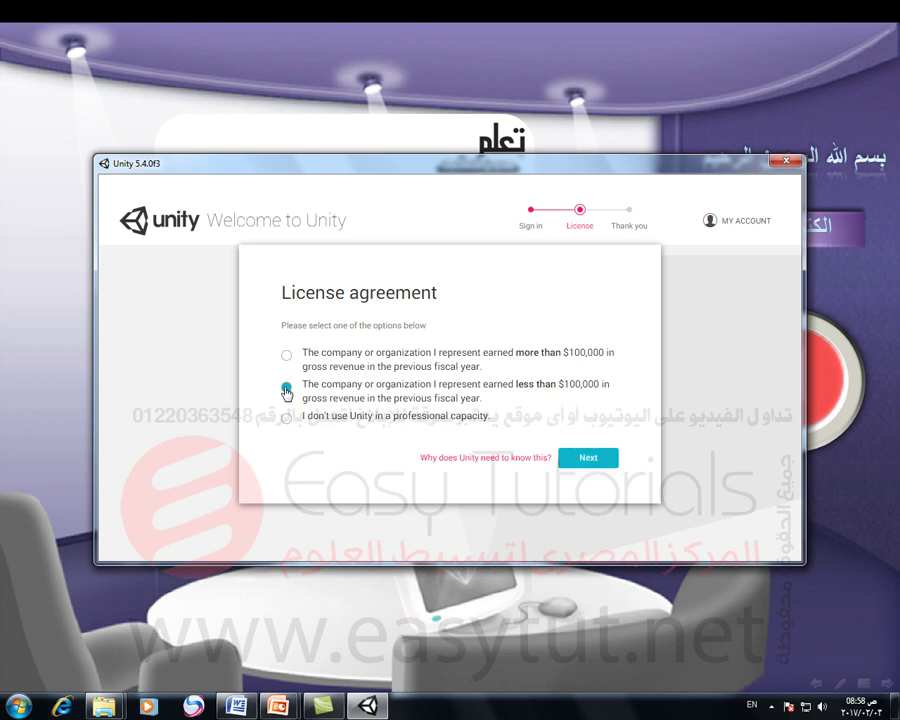
pyautogui.click(287, 419)
pyautogui.click(598, 461)
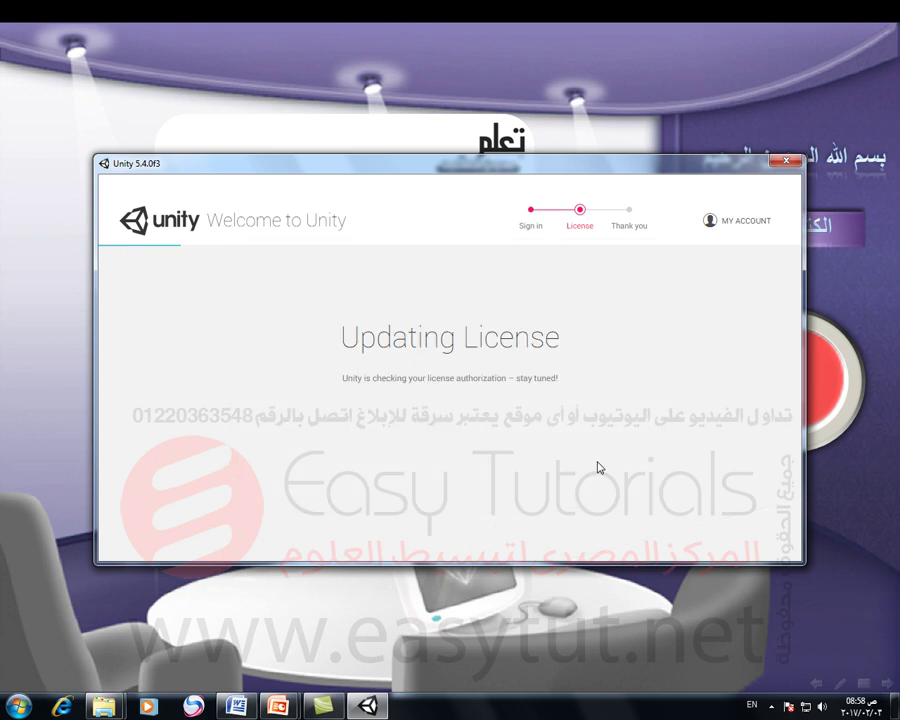
# - Finish the Personal licence activation, start a new project, and return to the Word guide
pyautogui.click(597, 467)
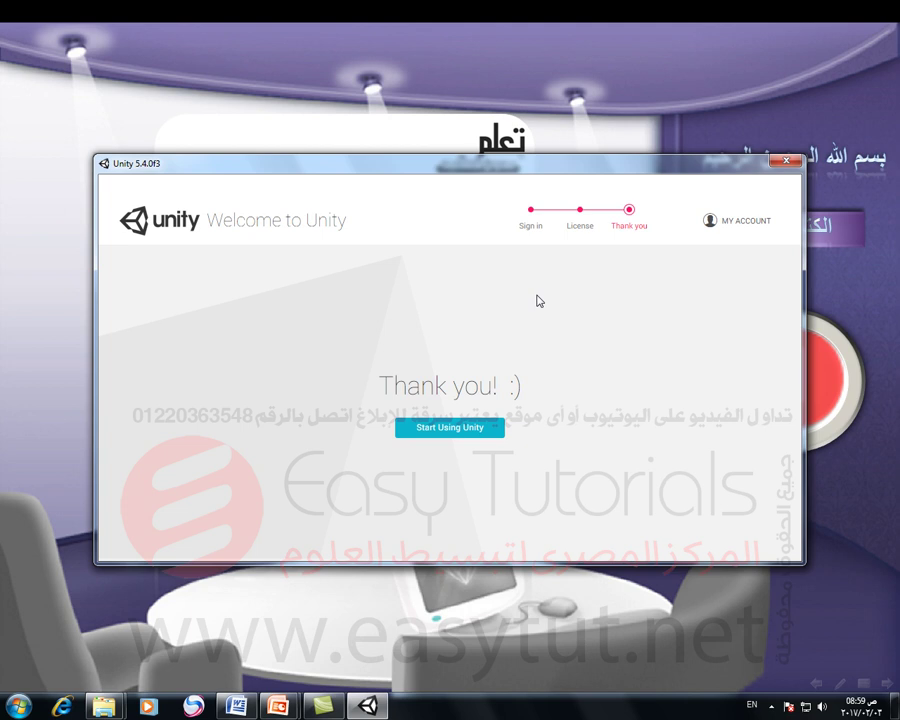
pyautogui.click(445, 432)
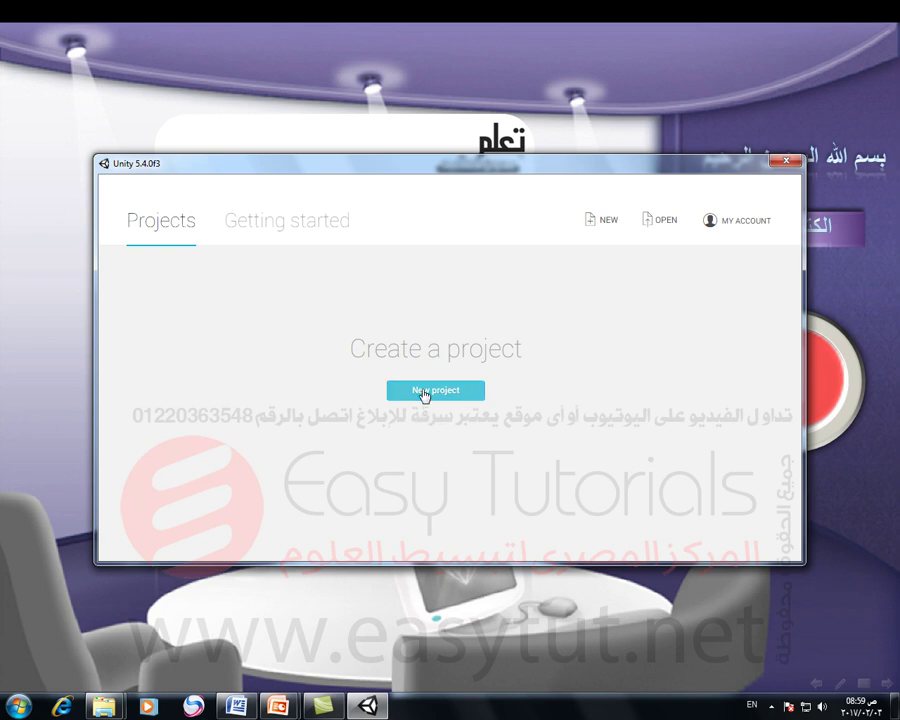
pyautogui.click(425, 392)
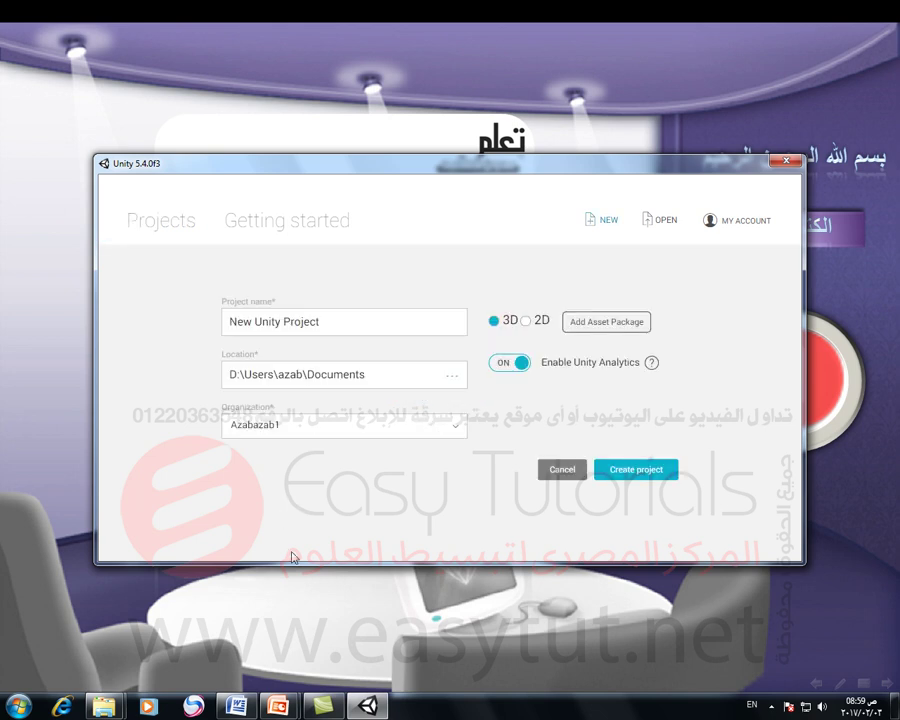
pyautogui.click(236, 706)
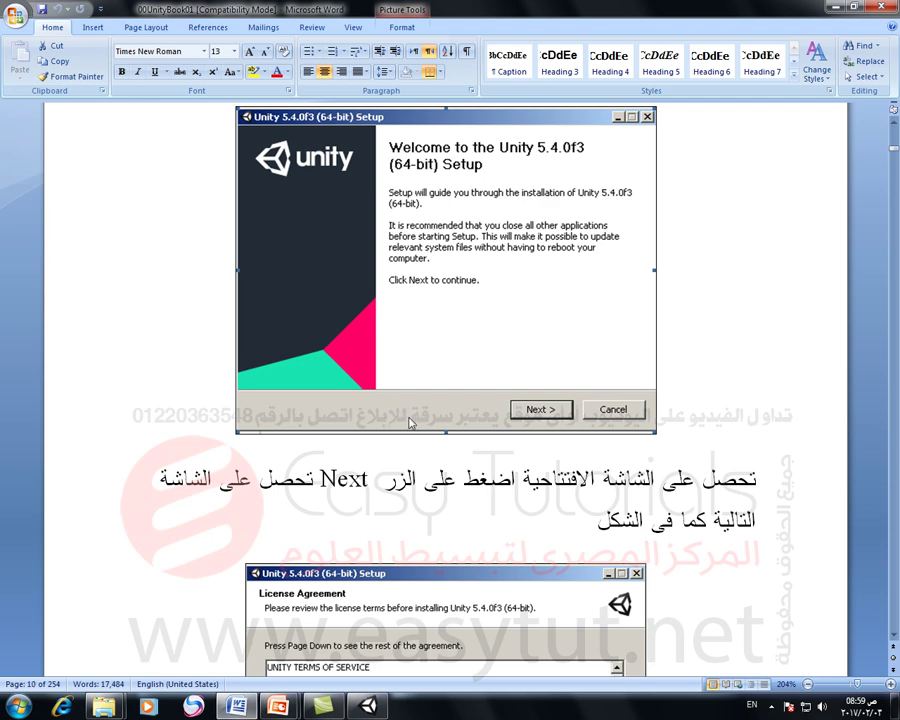
# - Scroll the Word guide down to page 17's Create project text and empty-editor screenshot
pyautogui.scroll(-3, 450, 400)
pyautogui.scroll(-5, 450, 400)
pyautogui.scroll(-5, 450, 400)
pyautogui.scroll(-5, 450, 400)
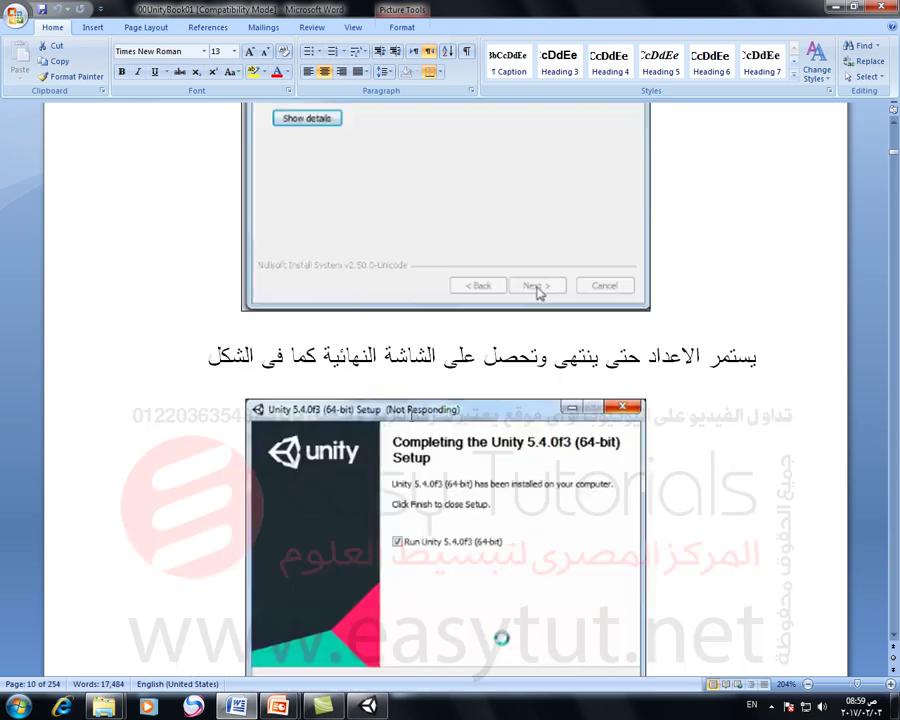
pyautogui.scroll(-5, 412, 414)
pyautogui.scroll(-4, 412, 414)
pyautogui.scroll(1, 412, 414)
pyautogui.scroll(-5, 412, 414)
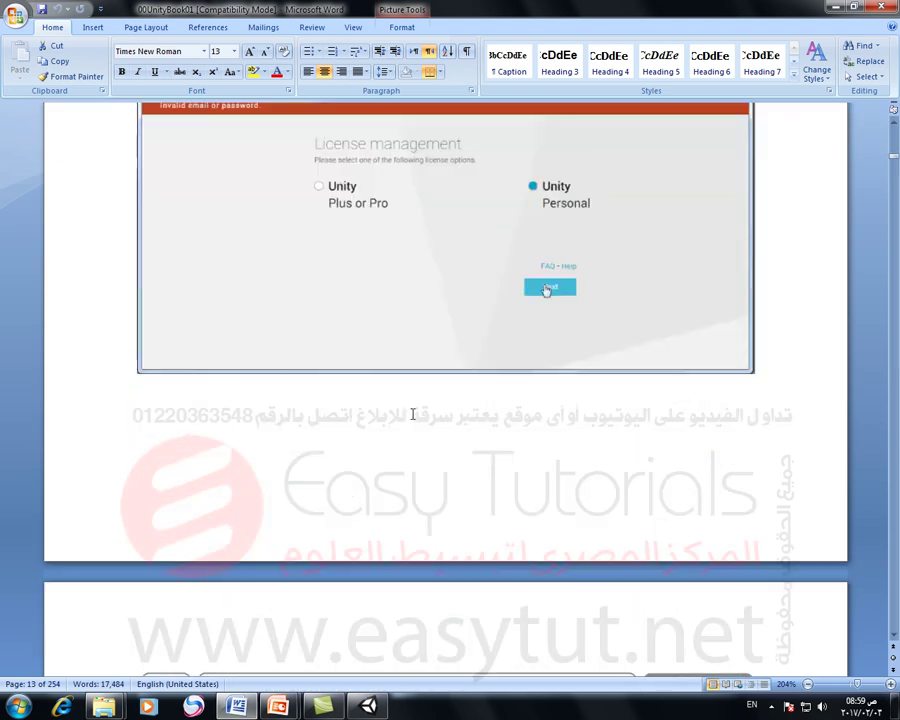
pyautogui.scroll(-5, 412, 414)
pyautogui.scroll(-5, 412, 414)
pyautogui.scroll(-5, 412, 414)
pyautogui.scroll(-5, 412, 414)
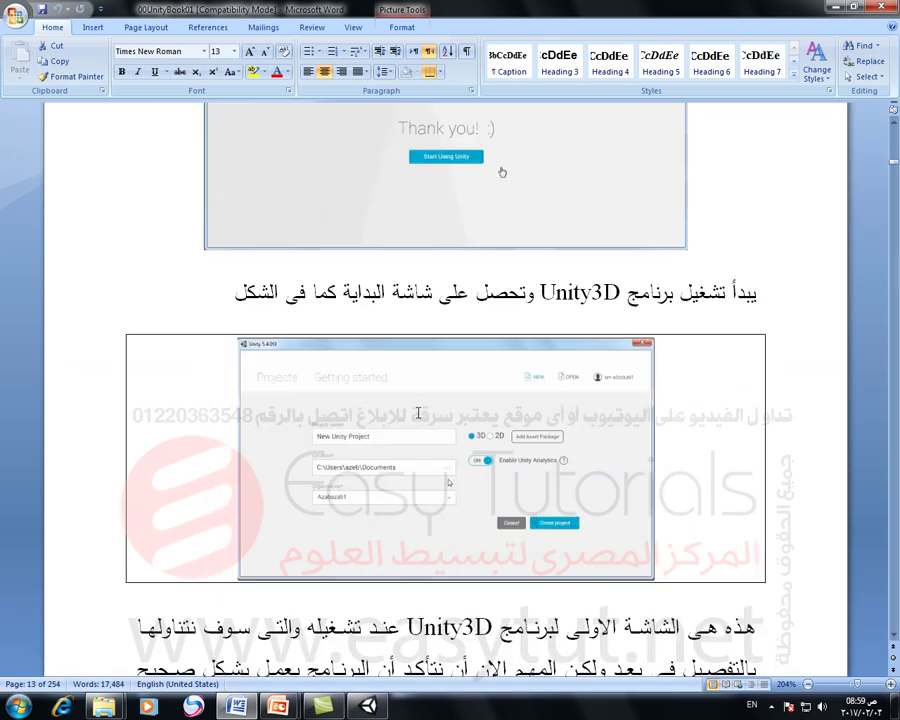
pyautogui.scroll(-5, 418, 413)
pyautogui.scroll(-5, 418, 413)
pyautogui.scroll(-3, 418, 413)
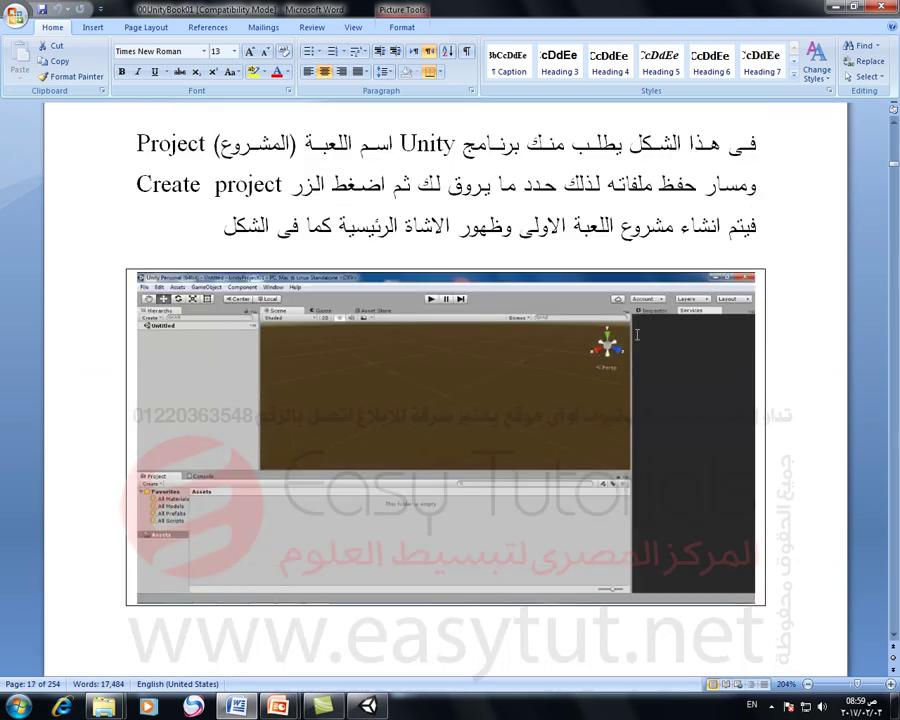
# - Back in Unity's new project form, remove 'New Unity' so the project name becomes Project01
pyautogui.click(368, 706)
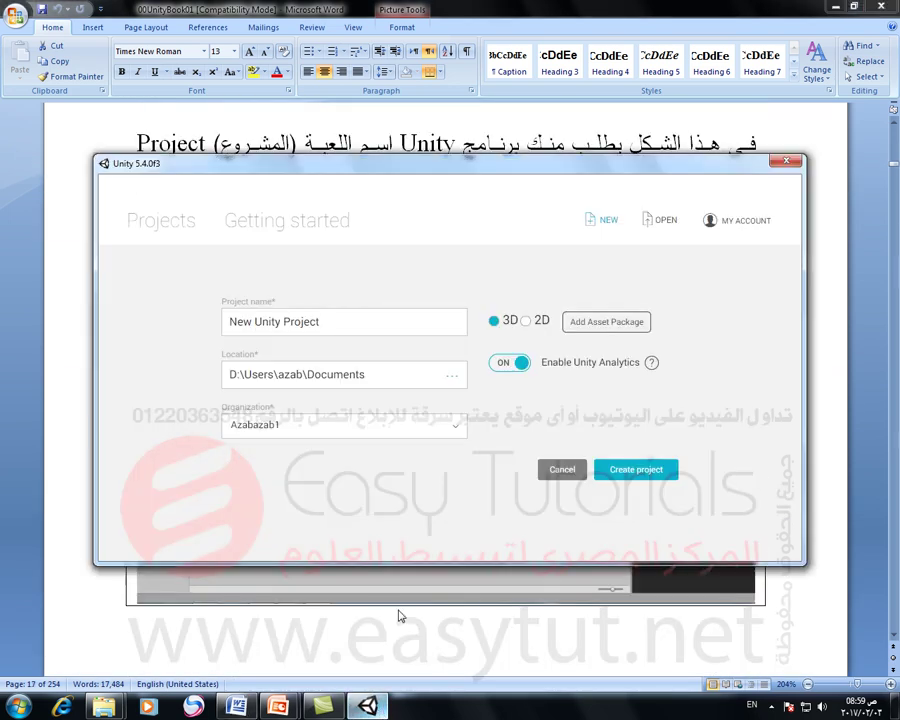
pyautogui.moveTo(284, 321); pyautogui.dragTo(120, 312)
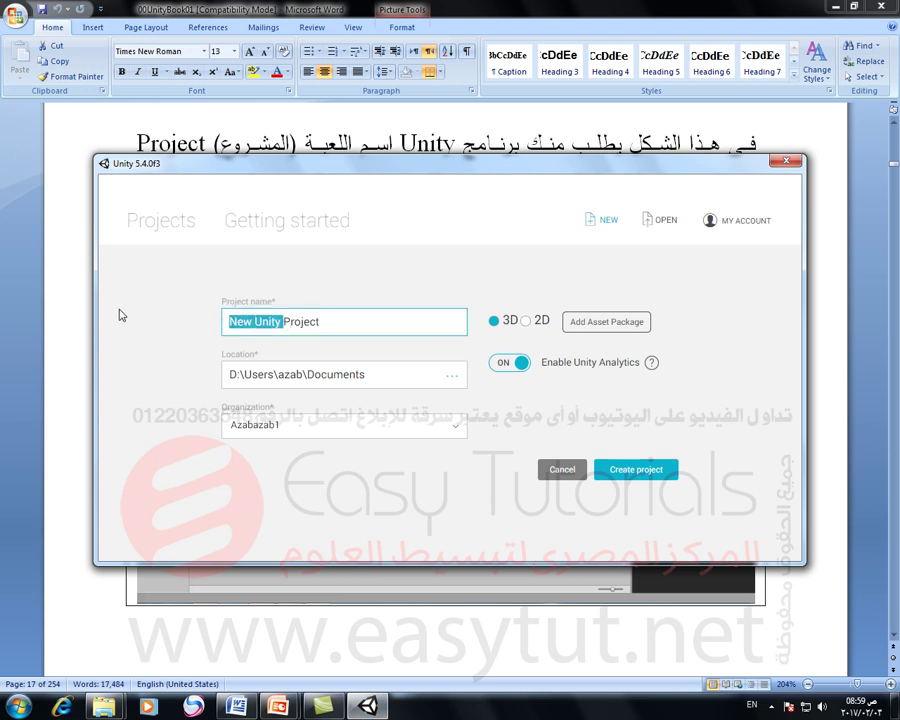
pyautogui.press('BackSpace')
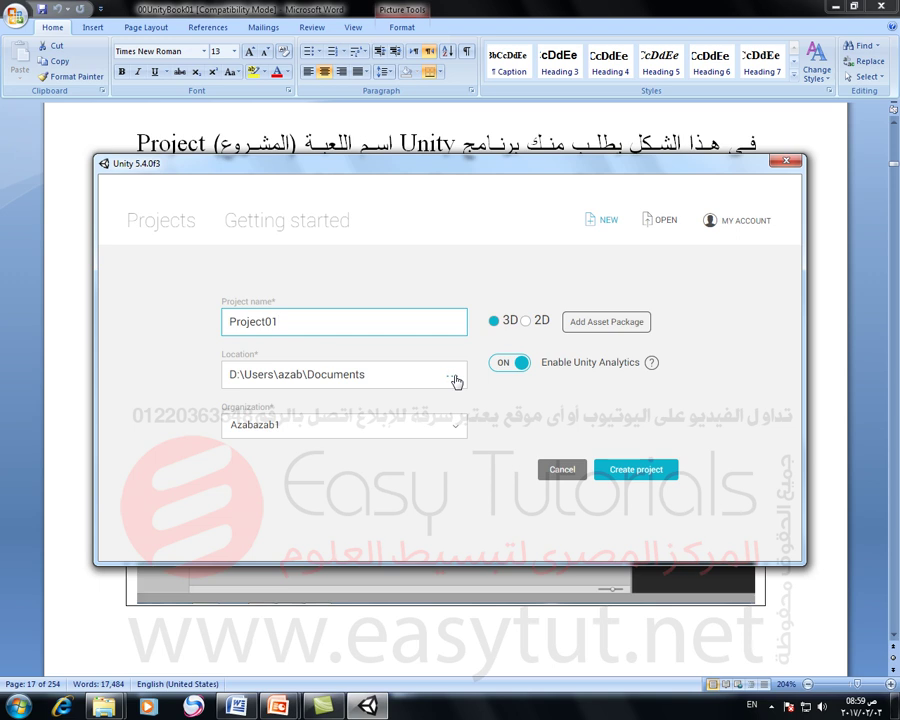
# - Browse from the project location on Local Disk (D:) down through 02-CDs and Videos to the 03-CD03 folder
pyautogui.click(455, 379)
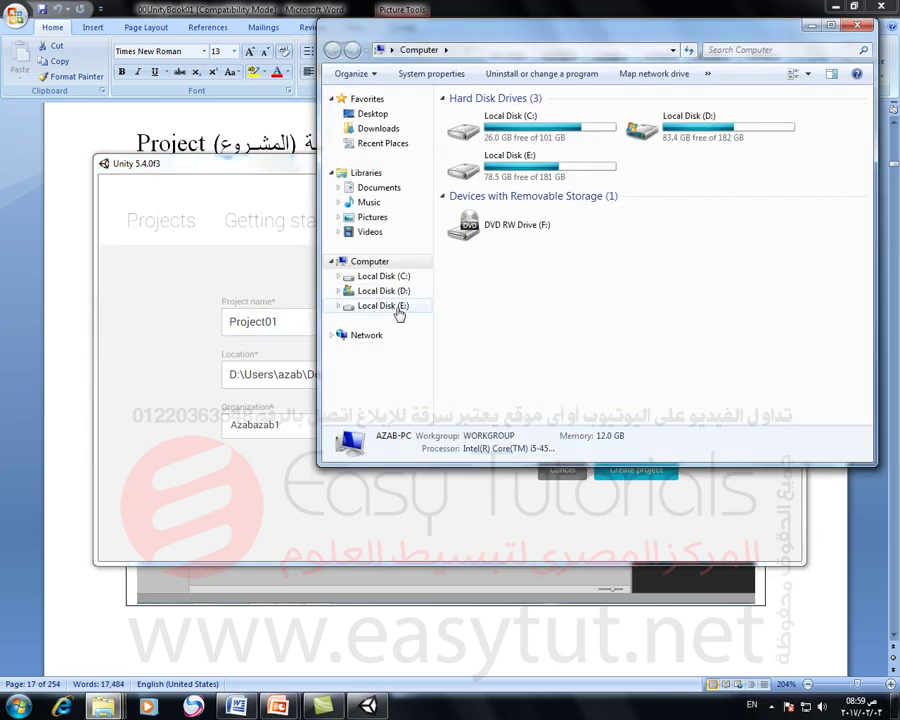
pyautogui.click(400, 309)
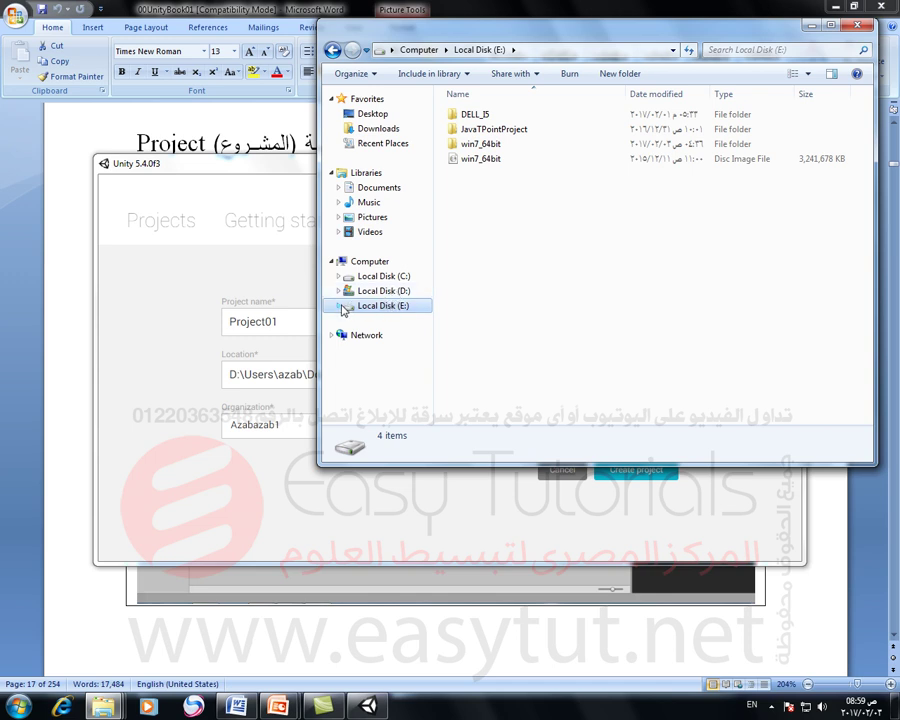
pyautogui.click(368, 290)
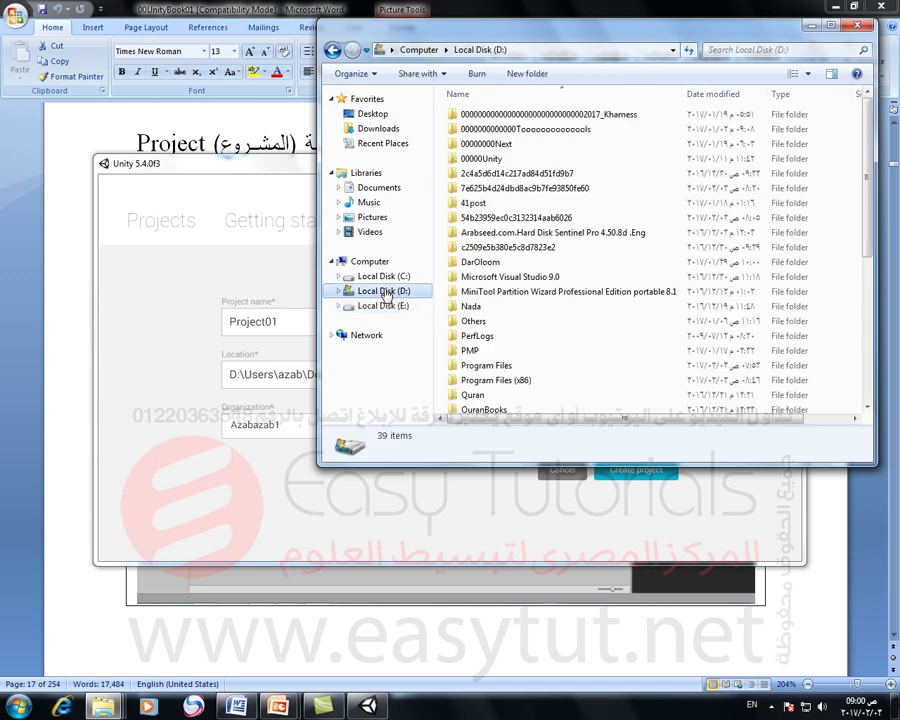
pyautogui.doubleClick(549, 116)
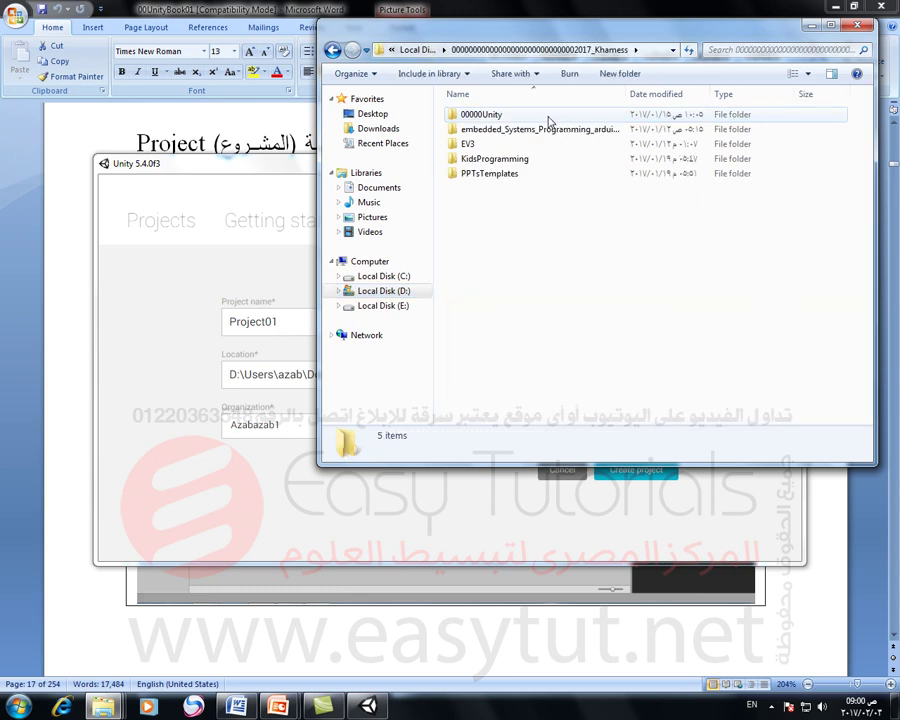
pyautogui.doubleClick(482, 116)
pyautogui.doubleClick(478, 129)
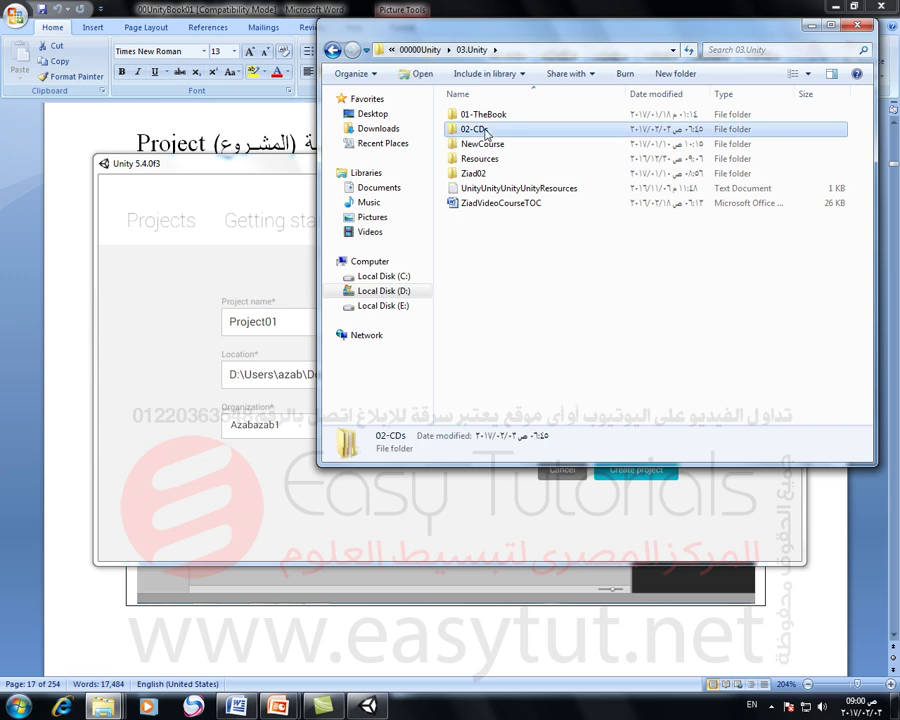
pyautogui.doubleClick(484, 130)
pyautogui.doubleClick(466, 143)
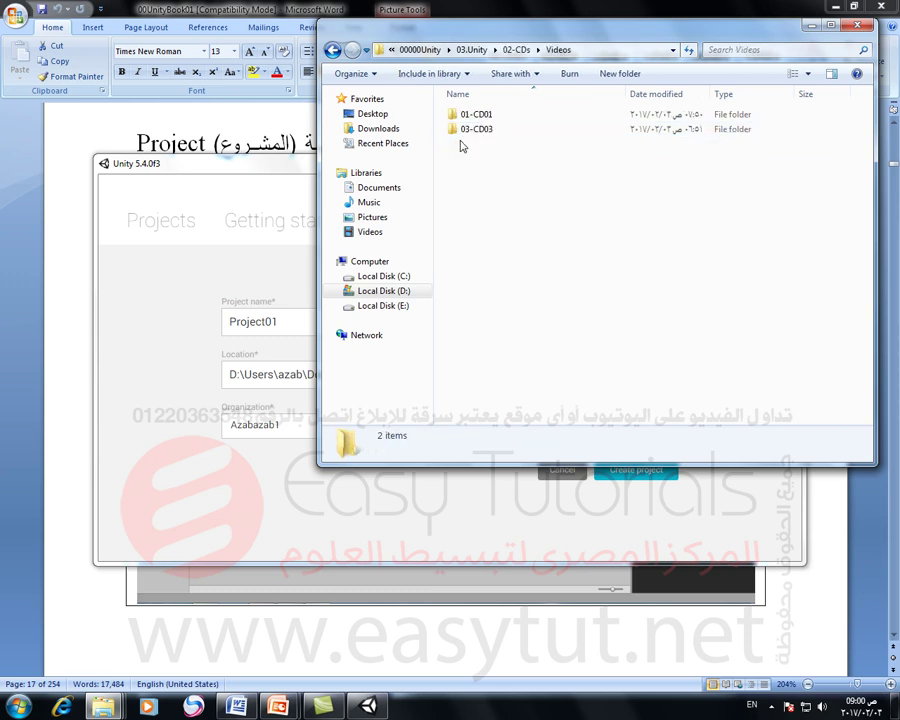
pyautogui.doubleClick(463, 131)
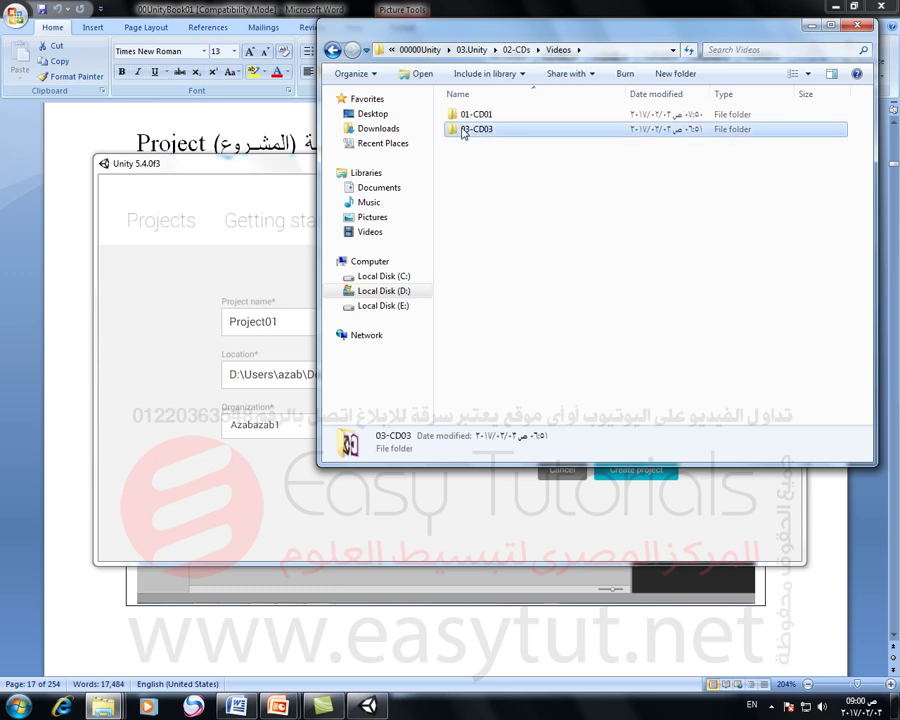
# - Create a new folder named UnityExamples inside 03-CD03 and open it
pyautogui.rightClick(463, 215)
pyautogui.moveTo(506, 373)
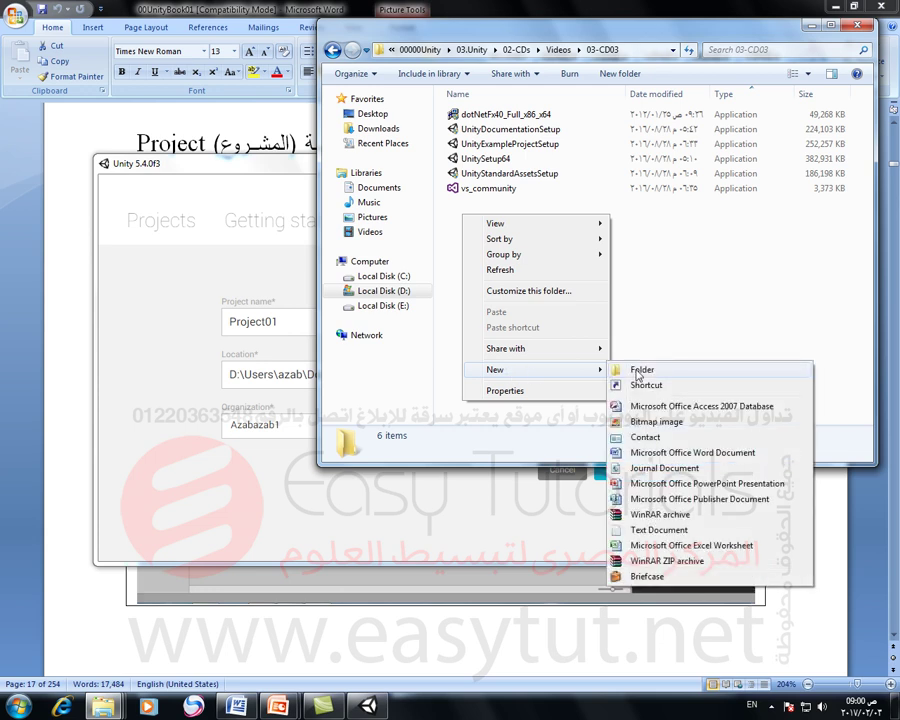
pyautogui.click(639, 372)
pyautogui.write('U')
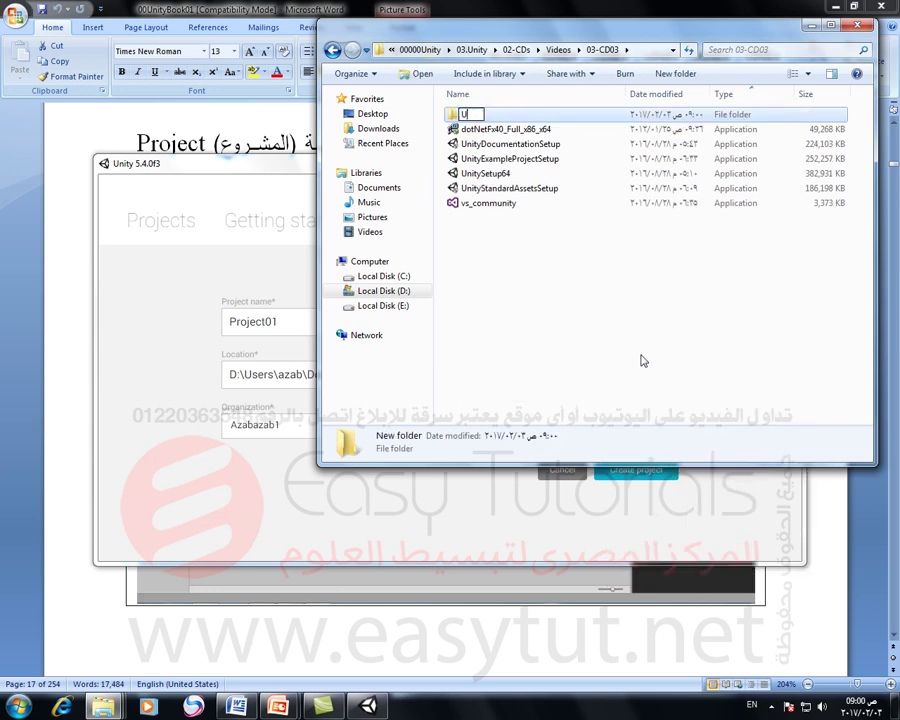
pyautogui.write('nityE')
pyautogui.write('xample')
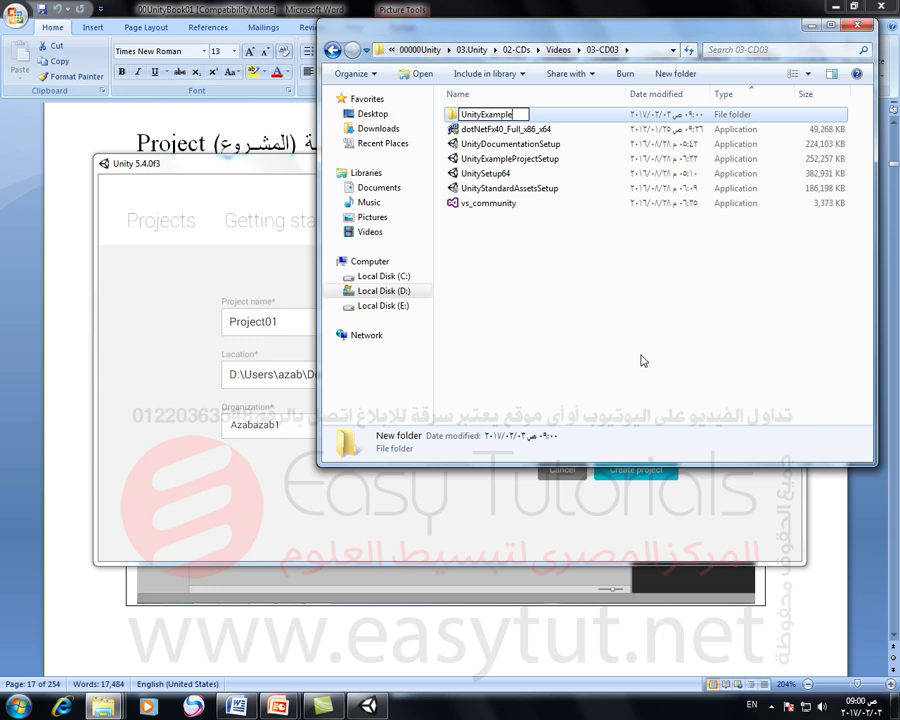
pyautogui.write('s')
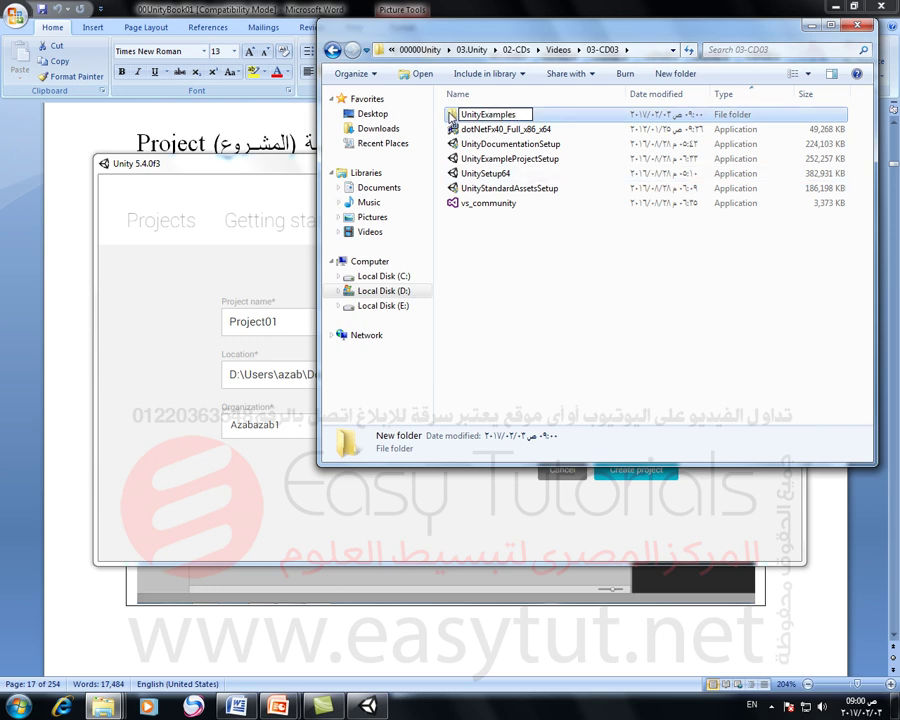
pyautogui.click(451, 117)
pyautogui.doubleClick(451, 117)
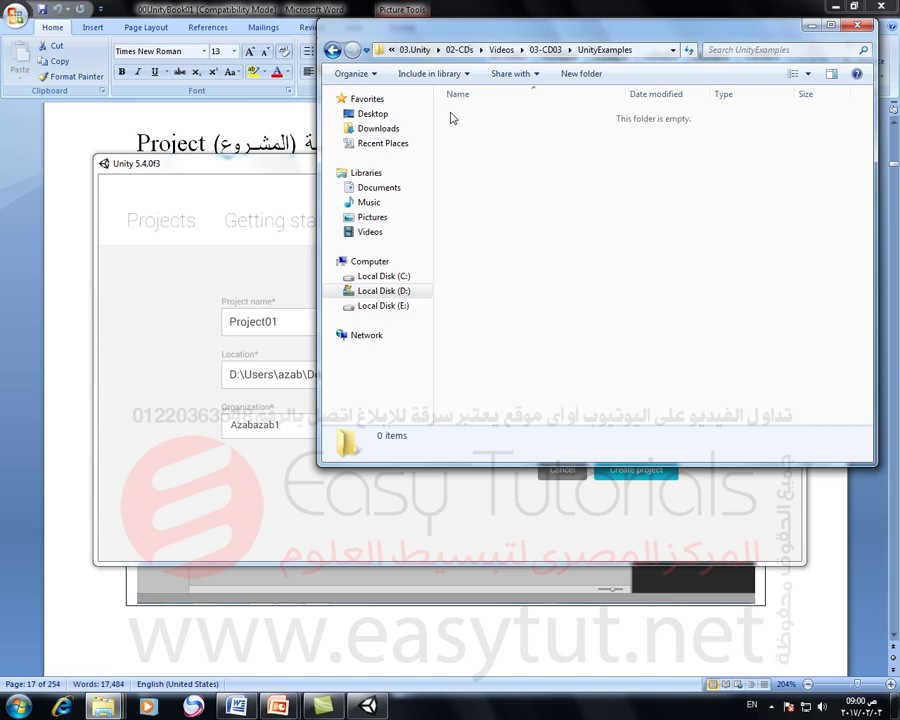
# - Copy the UnityExamples folder's full path from the address bar
pyautogui.click(645, 49)
pyautogui.rightClick(574, 52)
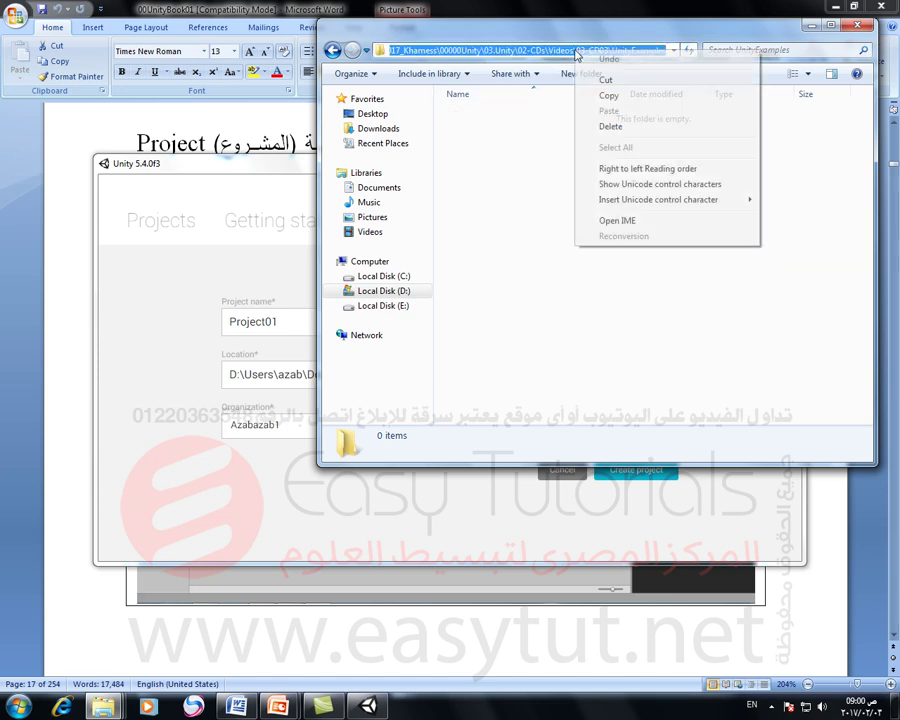
pyautogui.click(631, 96)
pyautogui.click(260, 533)
# - Paste the UnityExamples path into Location and create the 3D Project01 project
pyautogui.click(379, 373)
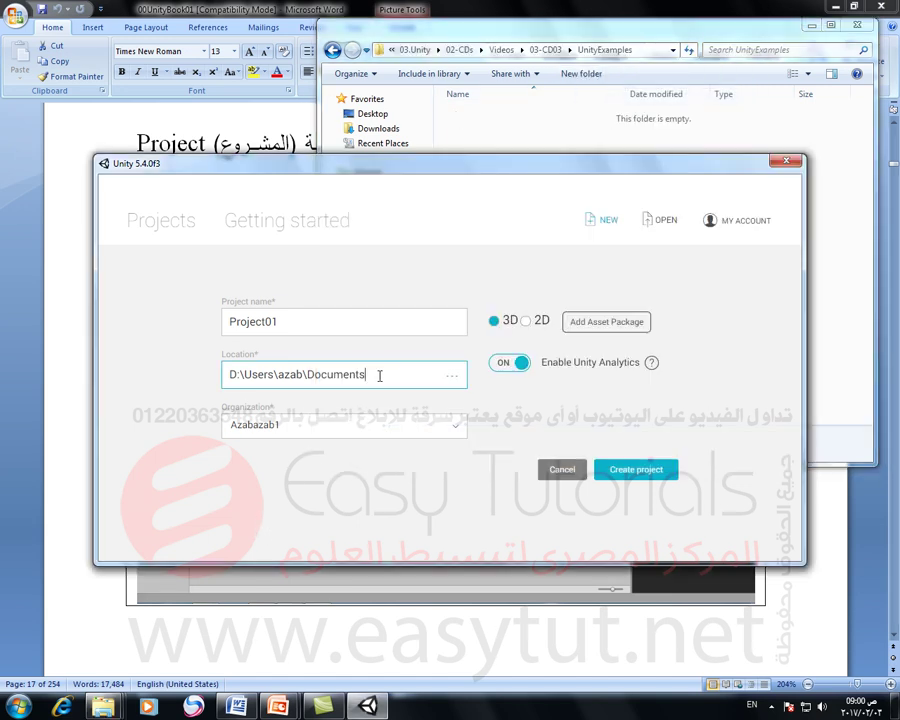
pyautogui.tripleClick(379, 374)
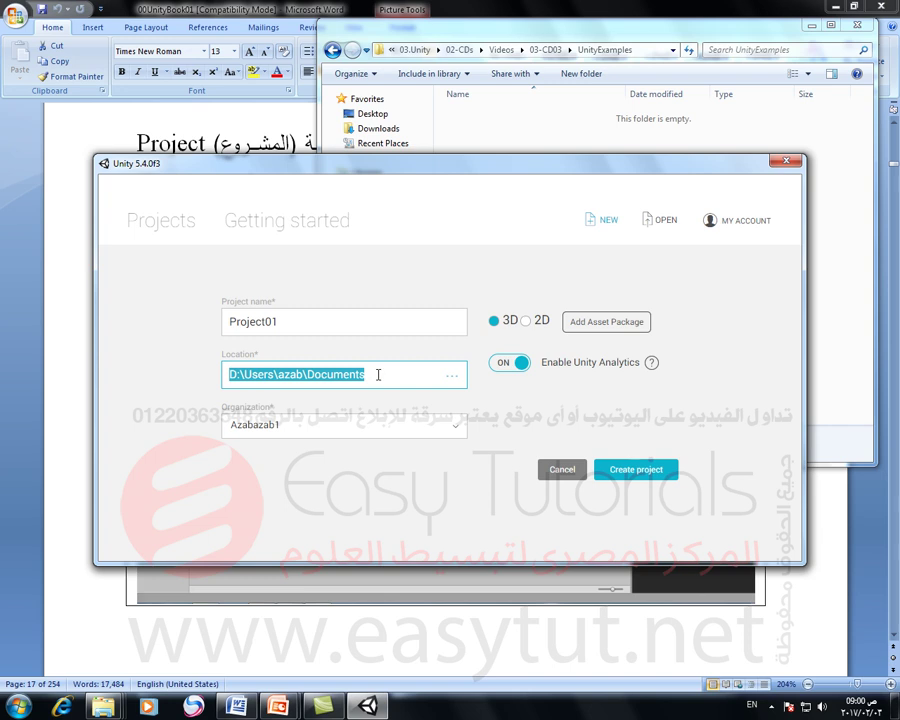
pyautogui.hotkey('ctrl', 'v')
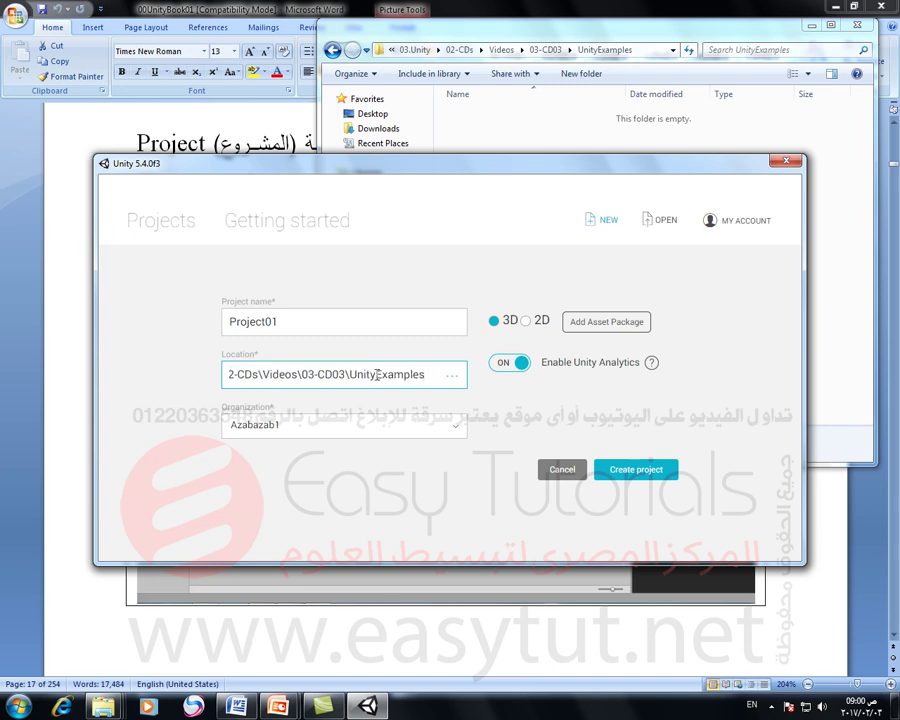
pyautogui.press('Home')
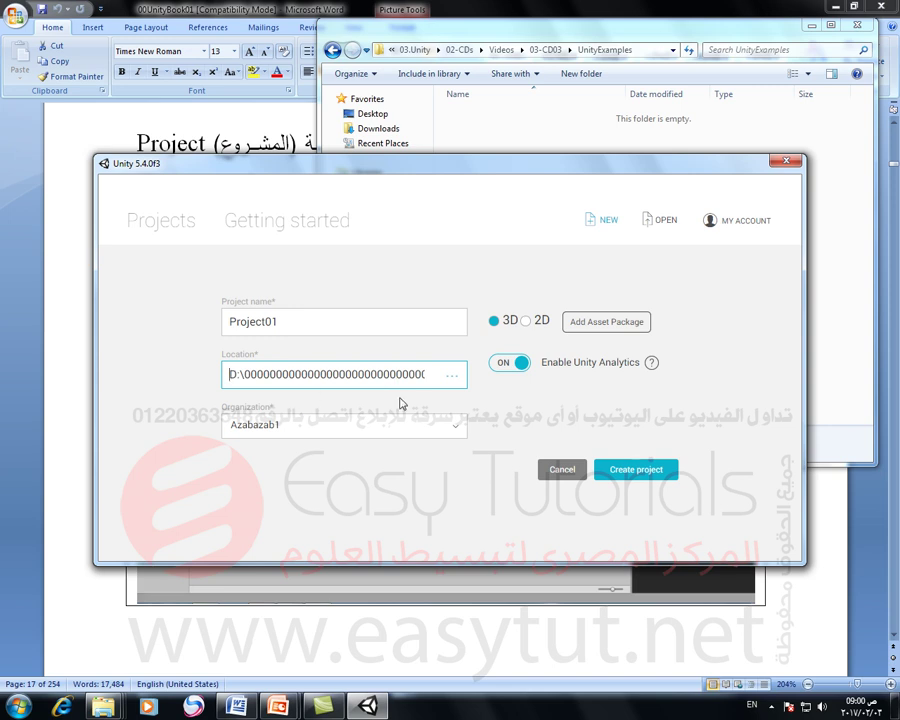
pyautogui.press('End')
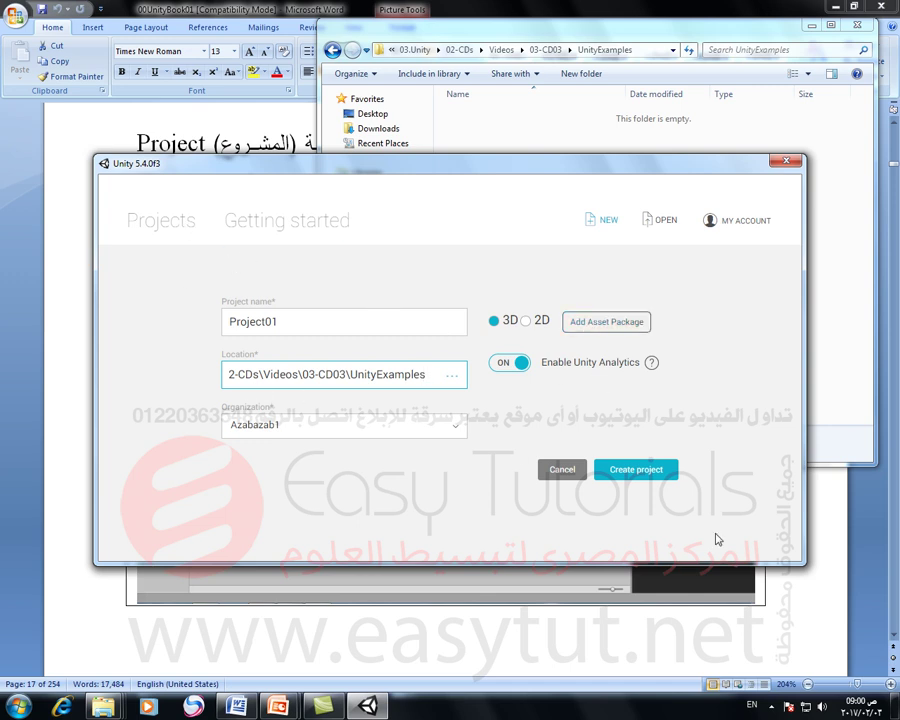
pyautogui.click(632, 476)
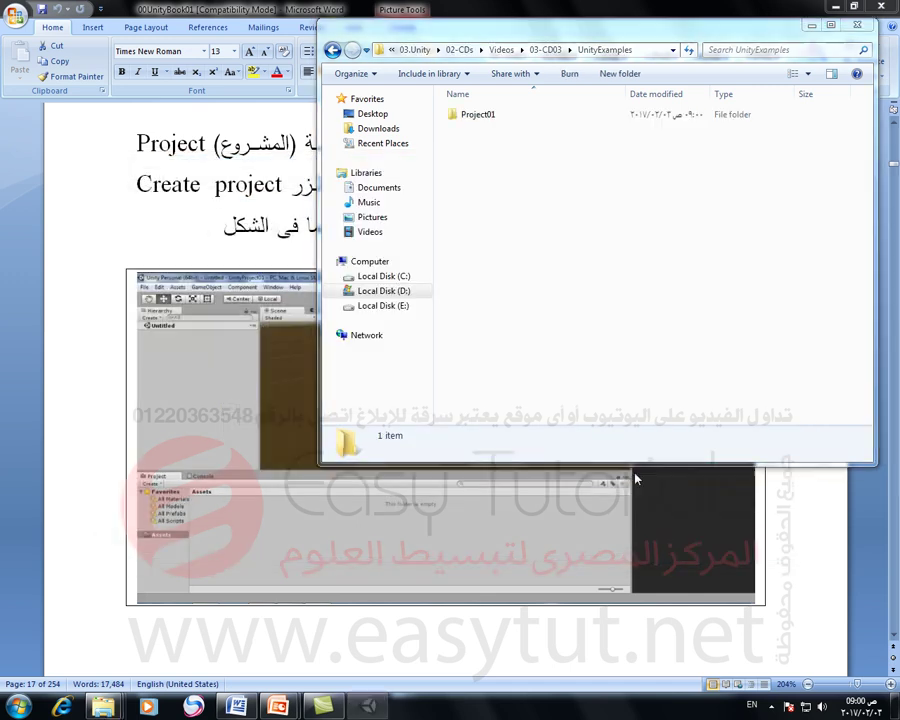
# - Minimize Explorer, dismiss the update notice, maximize the Project01 editor, and toggle scene lighting off and on
pyautogui.click(811, 28)
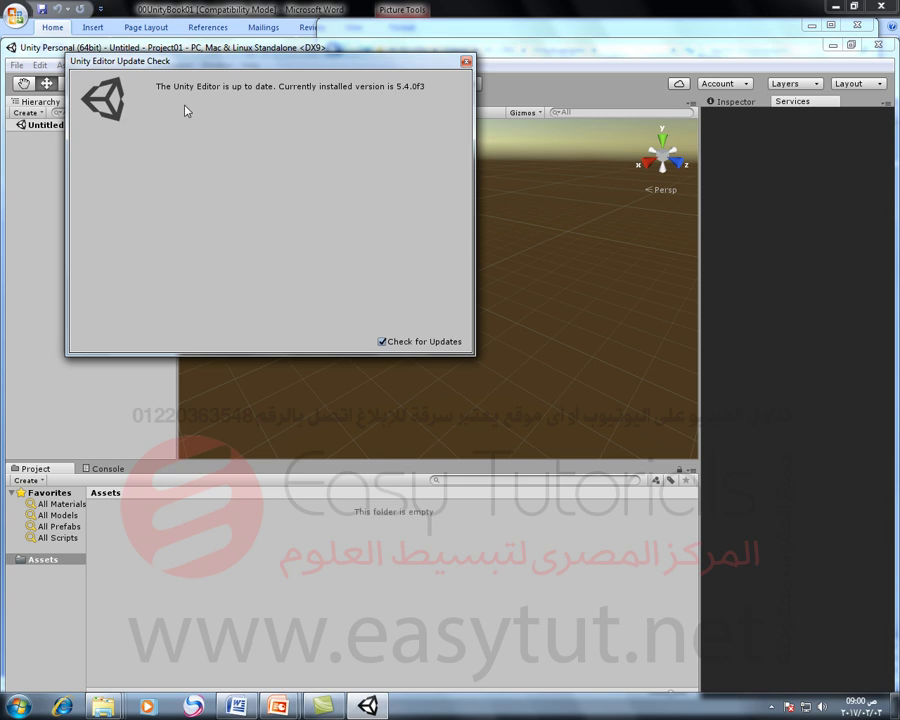
pyautogui.click(465, 61)
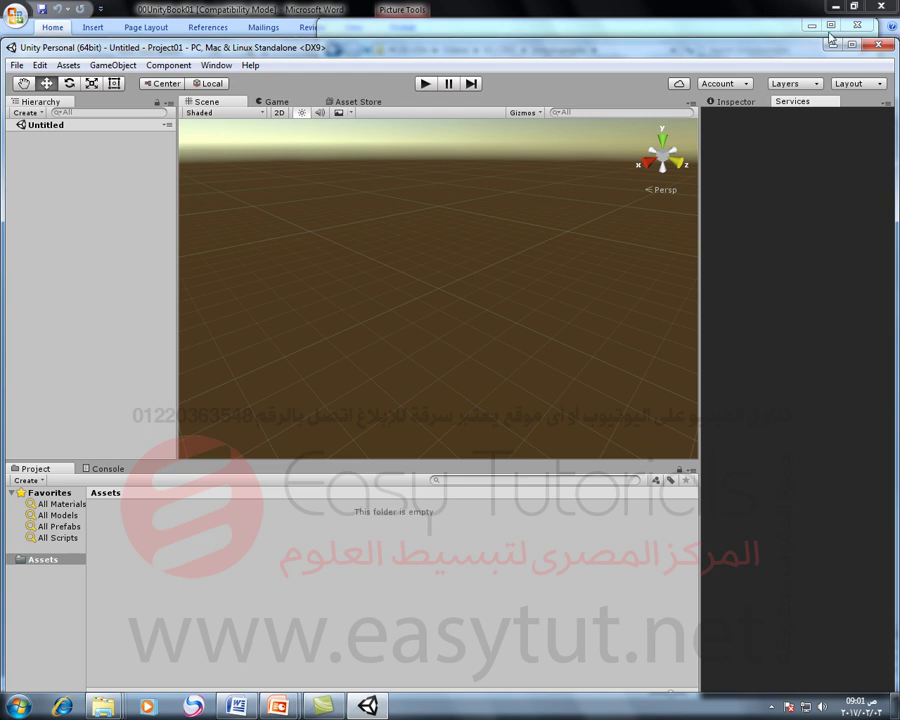
pyautogui.doubleClick(643, 50)
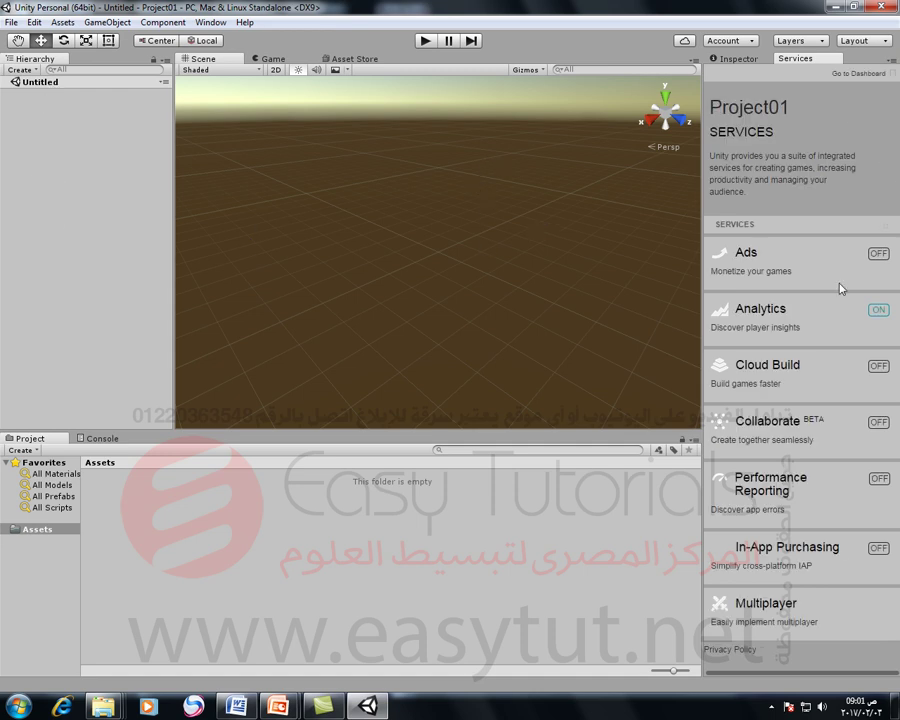
pyautogui.click(299, 71)
pyautogui.click(299, 71)
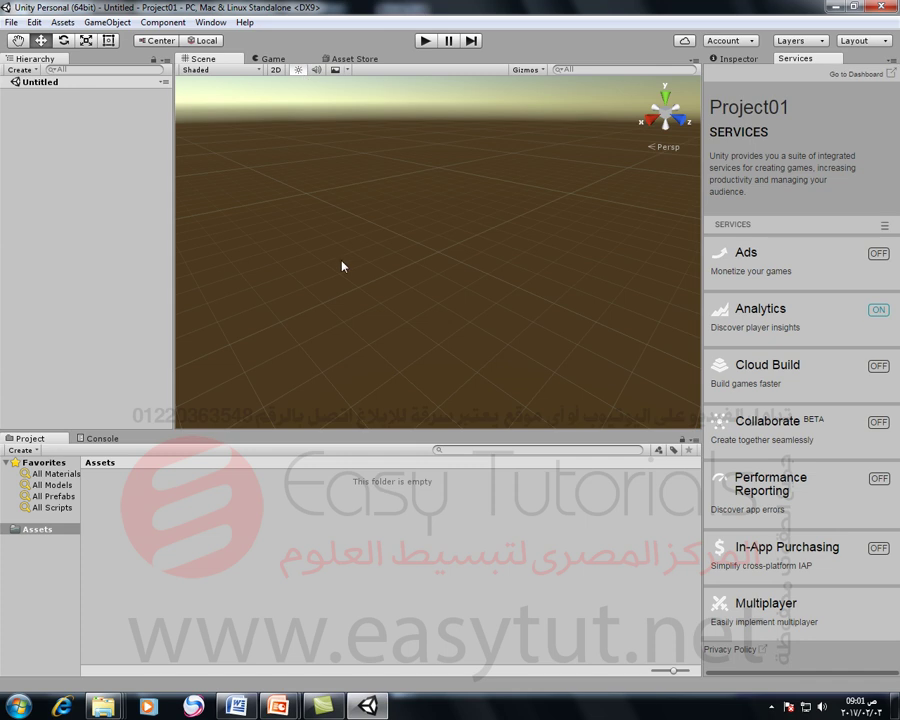
# - Switch to the Word guide and scroll to the UnityStandardAssetsSetup section on page 18
pyautogui.hotkey('alt', 'Tab')
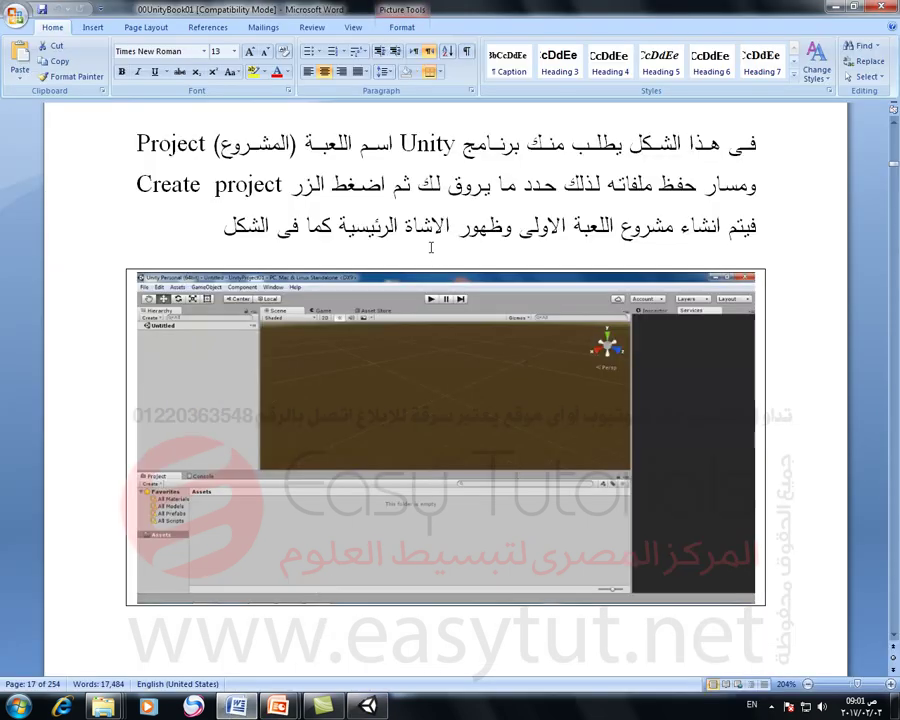
pyautogui.scroll(-5, 376, 364)
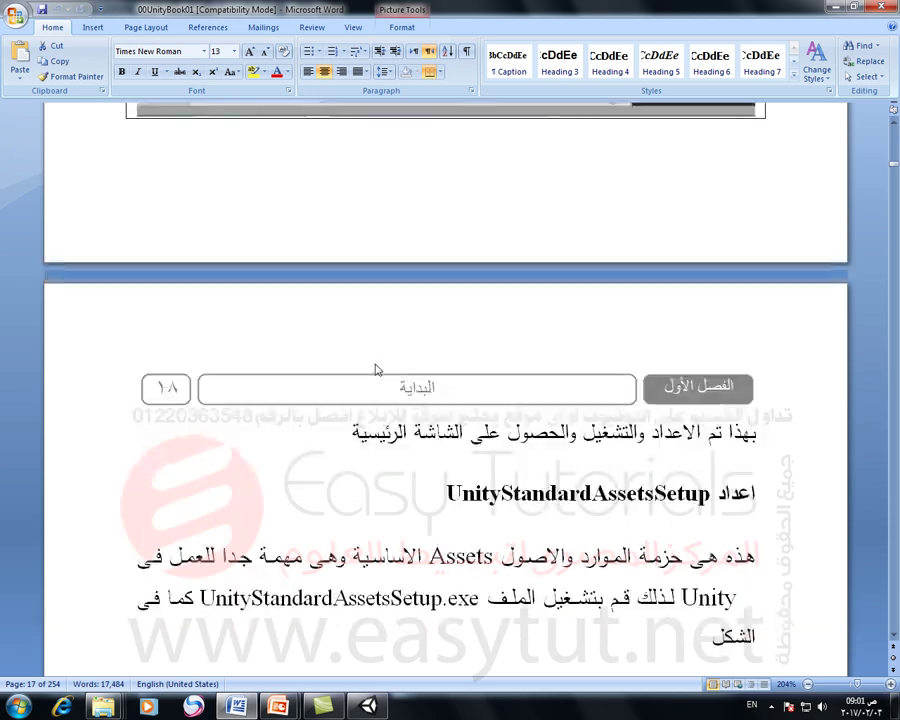
pyautogui.scroll(-2, 376, 364)
pyautogui.scroll(2, 376, 364)
pyautogui.scroll(3, 376, 364)
pyautogui.scroll(3, 376, 364)
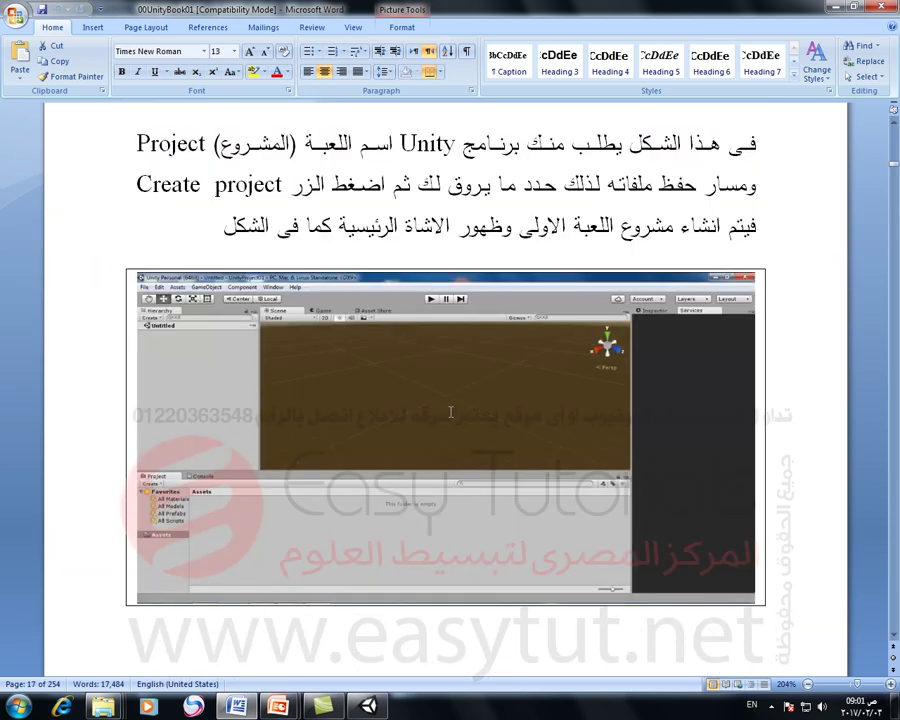
pyautogui.scroll(-3, 450, 411)
pyautogui.scroll(-6, 450, 411)
pyautogui.scroll(-2, 605, 378)
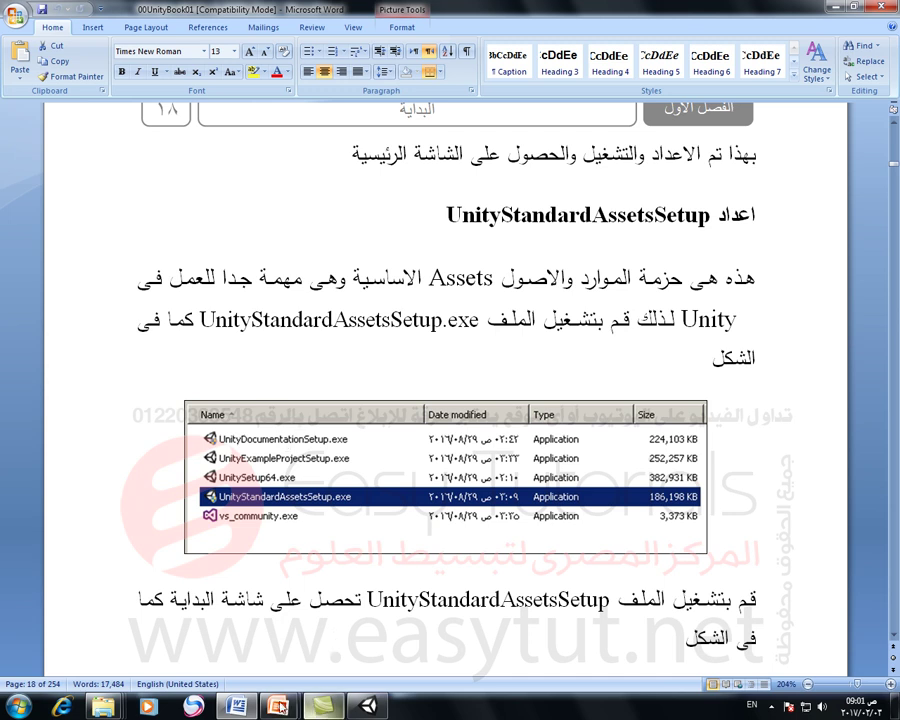
# - Bring up the Easy Tutorials slideshow and advance past the title and cartoon slides to the greeting slide
pyautogui.moveTo(279, 706)
pyautogui.click(318, 640)
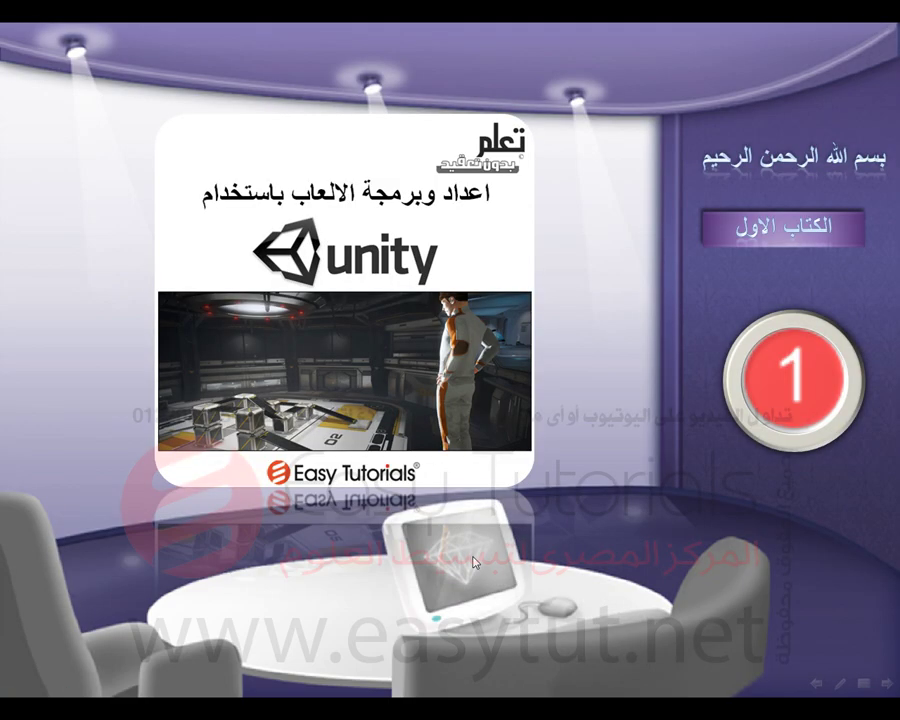
pyautogui.click(474, 562)
pyautogui.click(474, 562)
pyautogui.click(474, 562)
pyautogui.scroll(1, 474, 562)
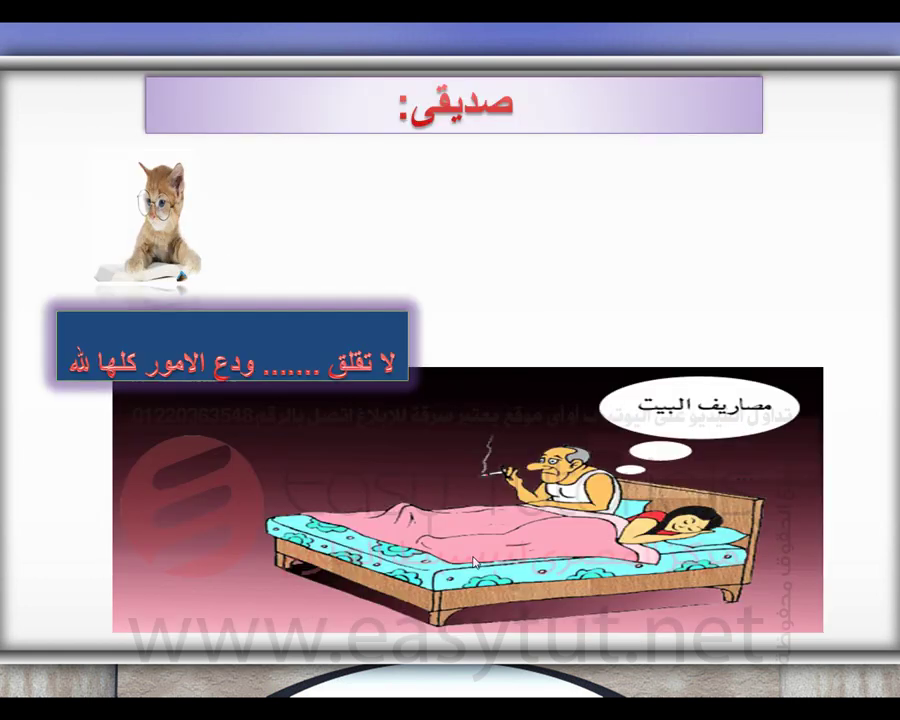
pyautogui.scroll(1, 444, 547)
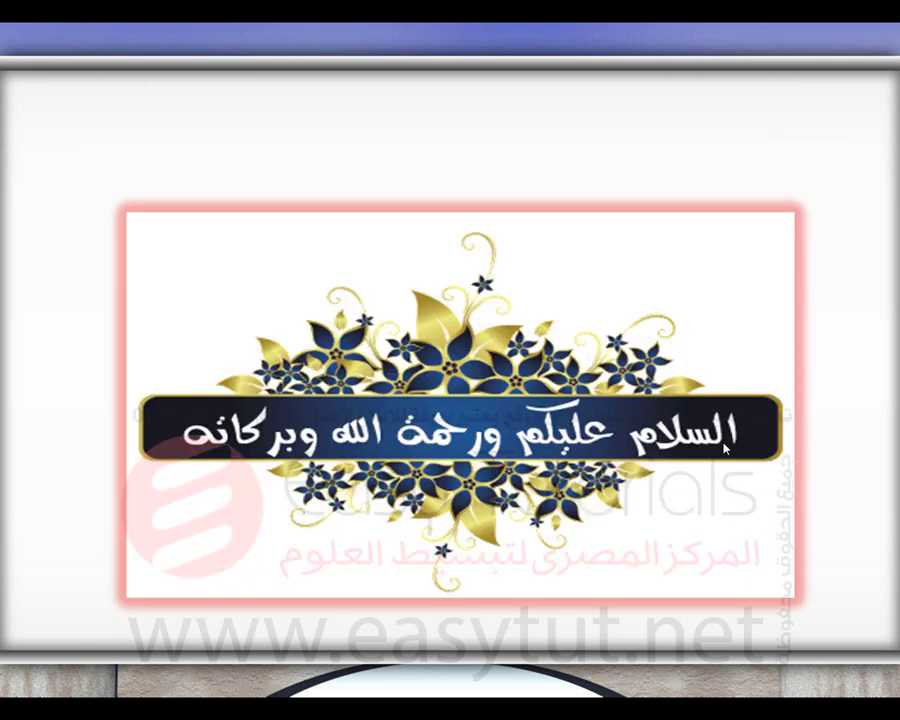